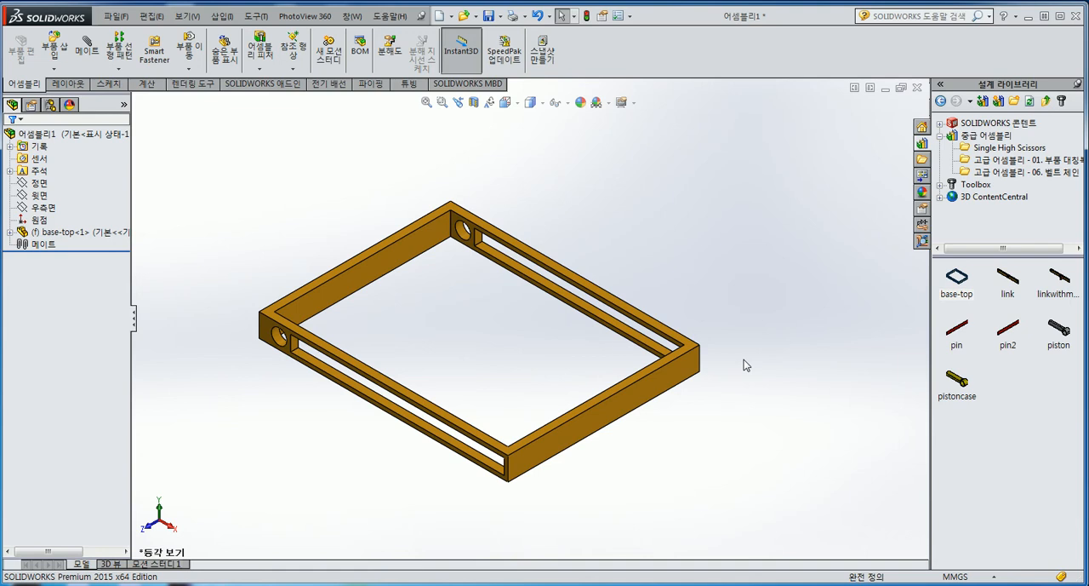
Add a second base-top frame to the assembly and position it above the fixed one
click(102, 234)
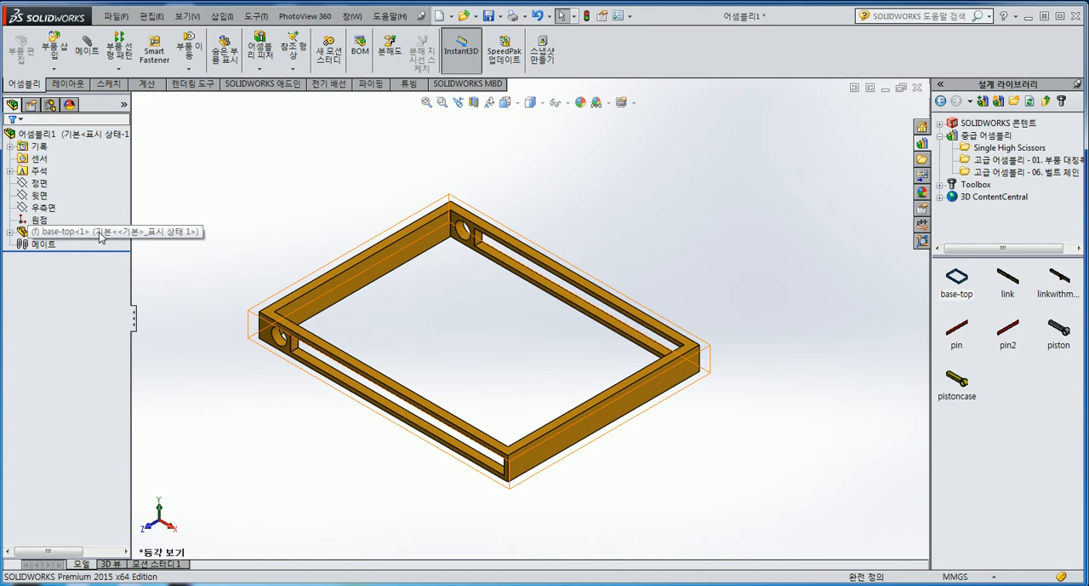
click(435, 201)
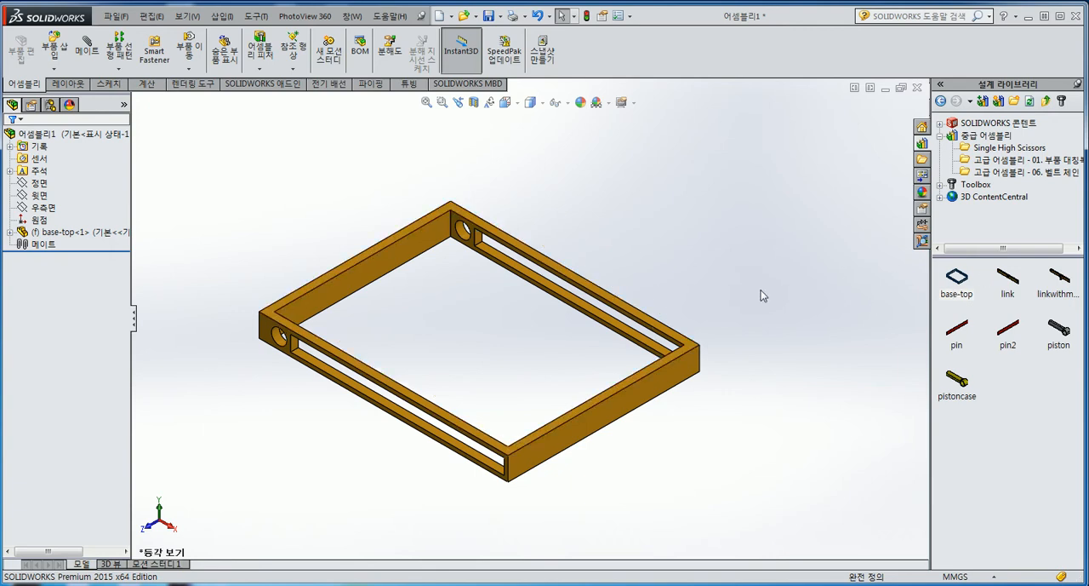
mouse_move(954, 286)
mouse_move(954, 286)
mouse_down()
mouse_move(803, 226)
mouse_move(777, 235)
mouse_move(971, 288)
mouse_up()
drag(572, 315, 669, 399)
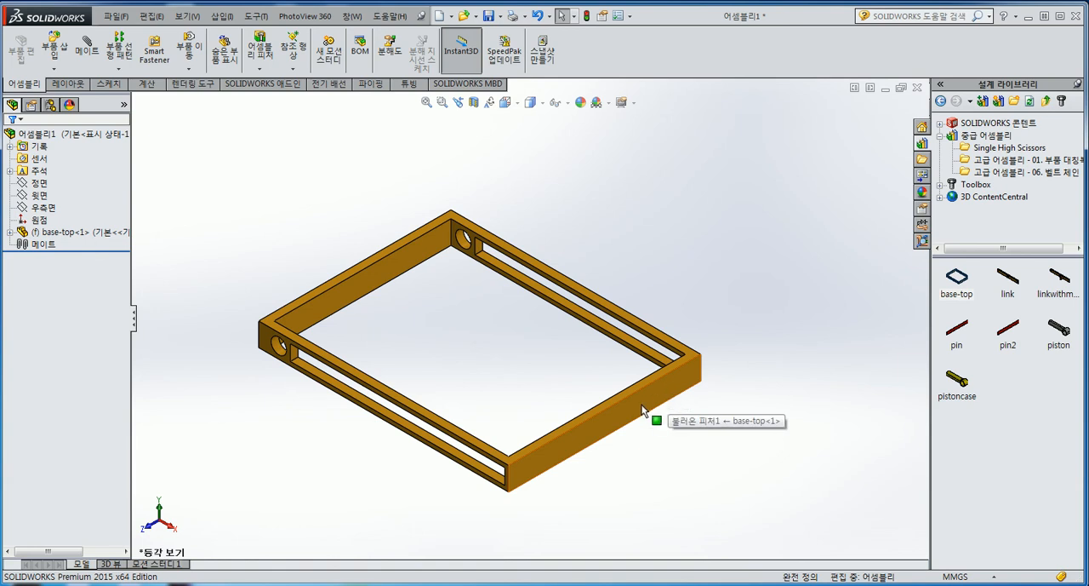
ctrl+drag(641, 404, 687, 209)
click(737, 438)
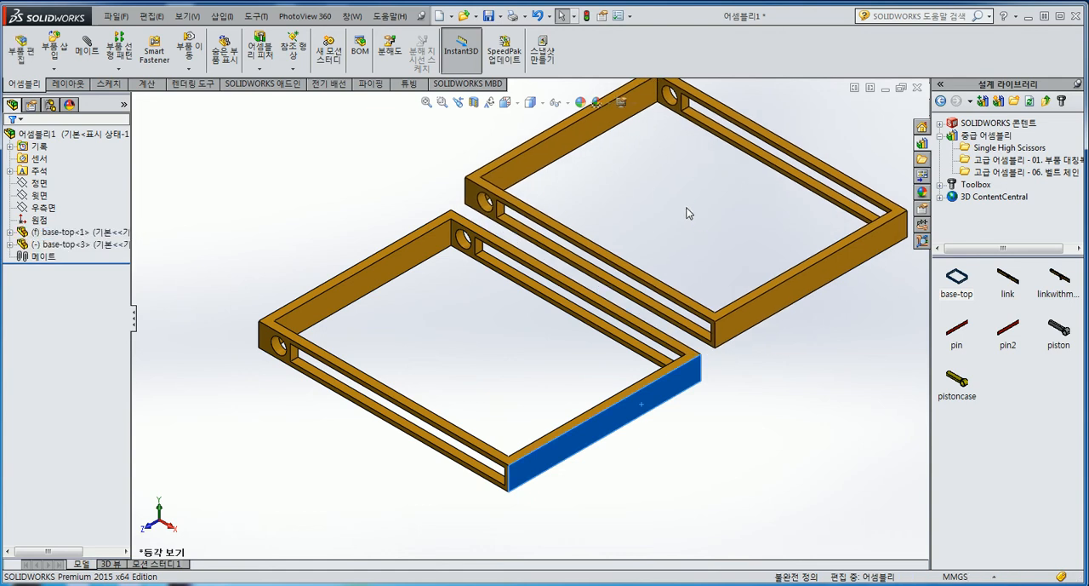
mouse_move(737, 438)
middle_down()
mouse_move(732, 364)
mouse_move(747, 399)
mouse_move(739, 418)
middle_up()
drag(768, 283, 618, 258)
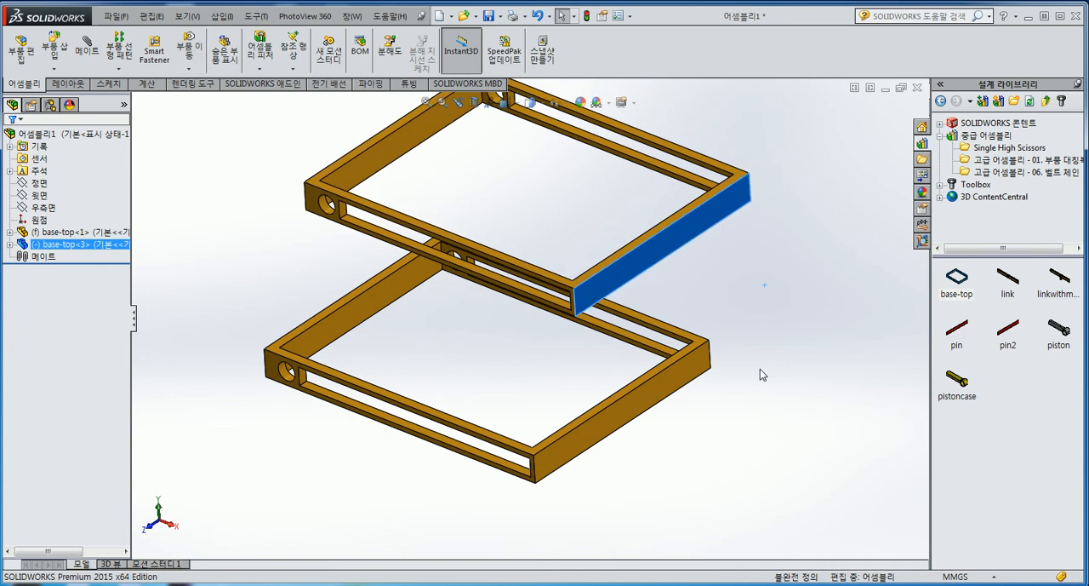
Add a coincident mate between the matching outer end faces of the two base-top frames
click(746, 366)
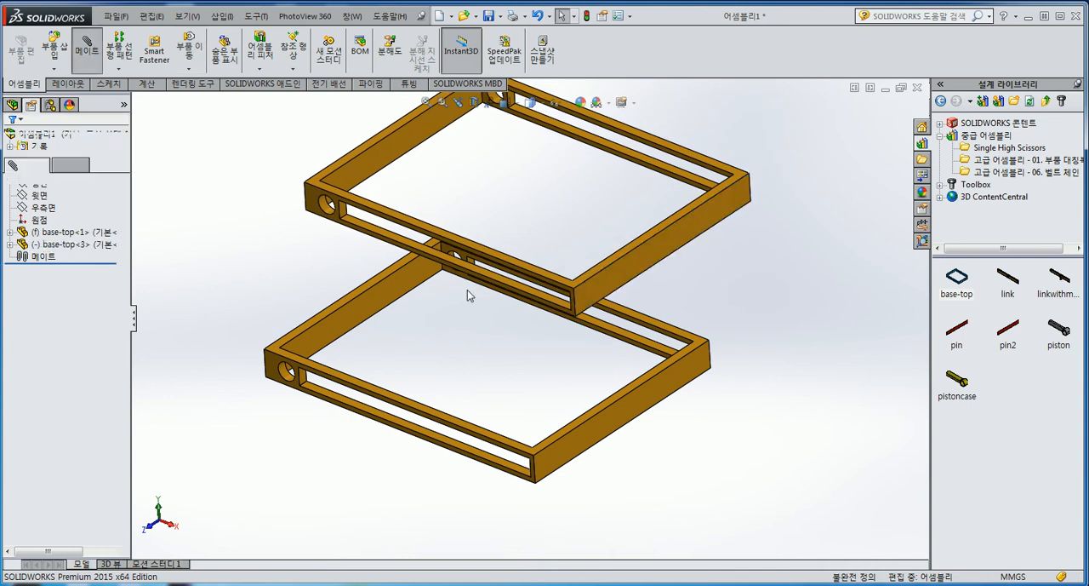
click(592, 287)
click(647, 396)
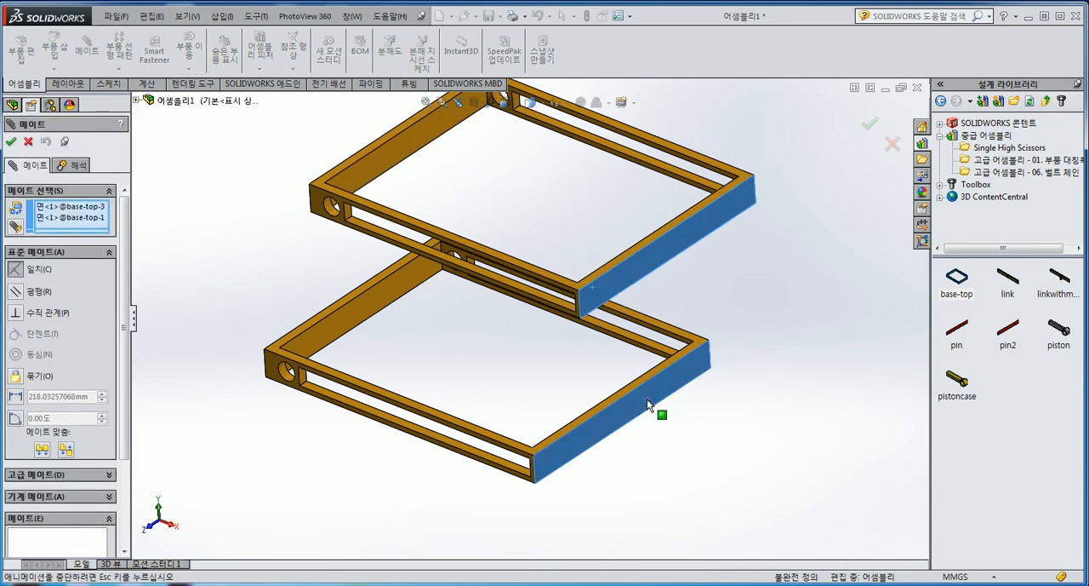
click(794, 418)
Add a coincident mate between the slotted outer side faces of the two frames and finish mating
scroll(372, 244, down, 5)
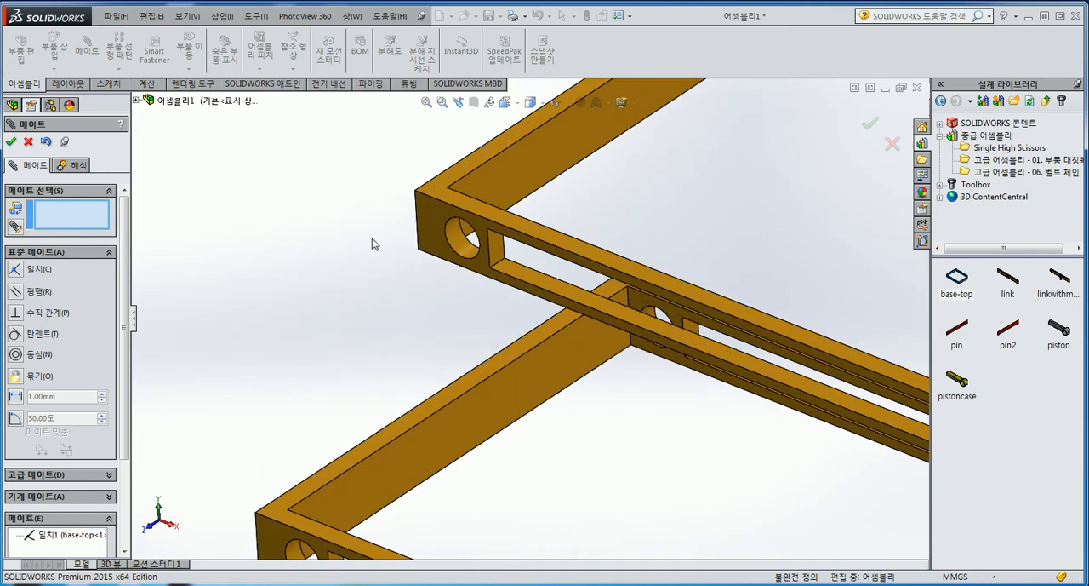
click(434, 212)
scroll(445, 522, up, 3)
scroll(445, 523, down, 3)
click(423, 289)
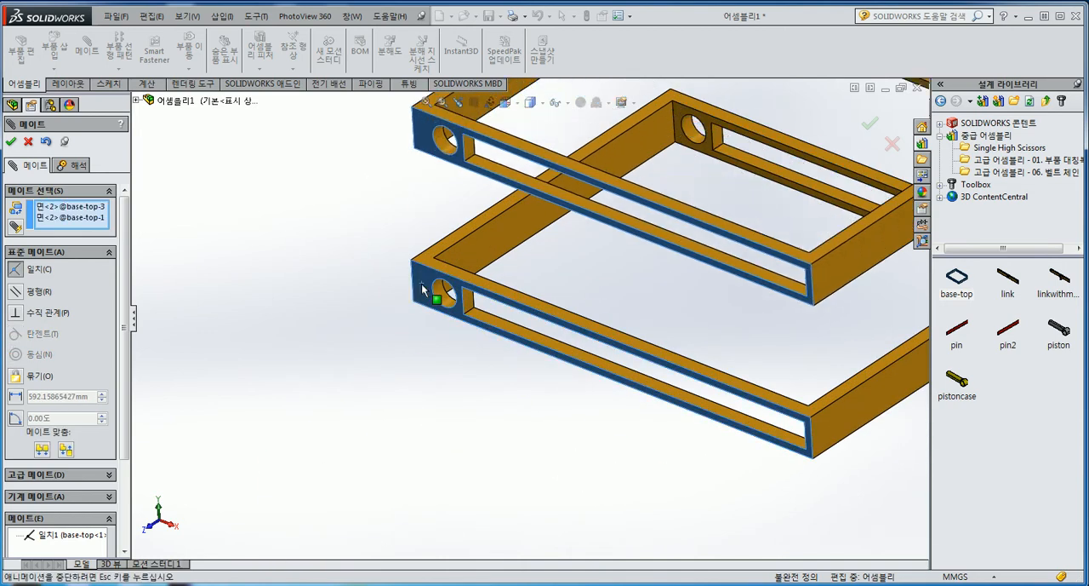
right_click(423, 289)
scroll(423, 289, up, 4)
click(10, 144)
Slide the upper frame upward to widen the gap between the two frames
scroll(668, 265, down, 2)
middle_drag(648, 283, 634, 300)
mouse_move(716, 271)
mouse_down()
mouse_move(705, 181)
mouse_move(721, 290)
mouse_move(721, 257)
mouse_up()
click(568, 259)
scroll(522, 200, up, 1)
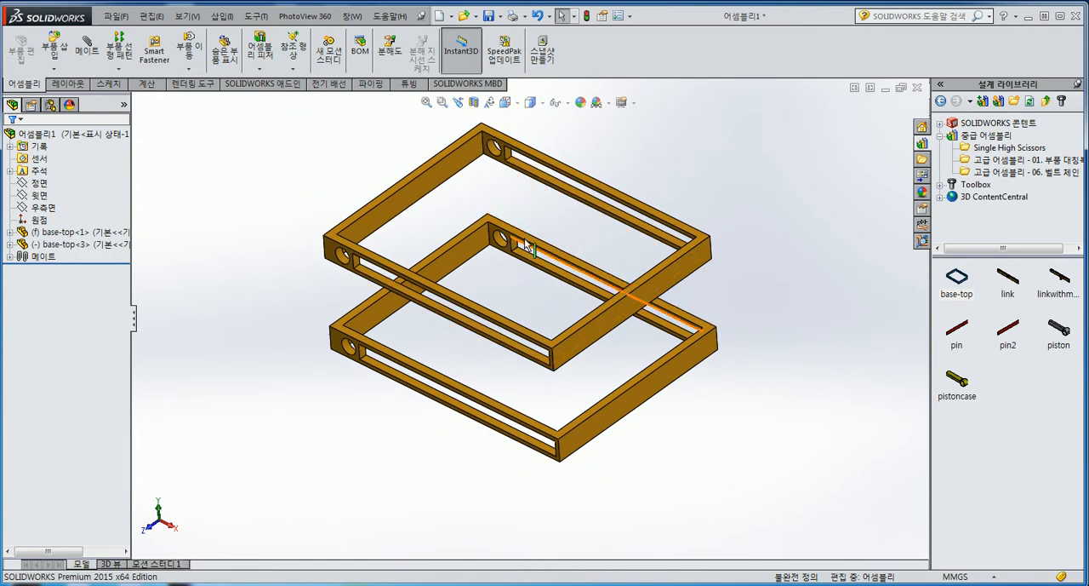
scroll(551, 212, down, 2)
scroll(561, 230, up, 1)
drag(667, 339, 668, 257)
Insert one link and one linkwithmounts from the design library and spread them apart beside the frames
click(797, 319)
drag(1013, 283, 796, 288)
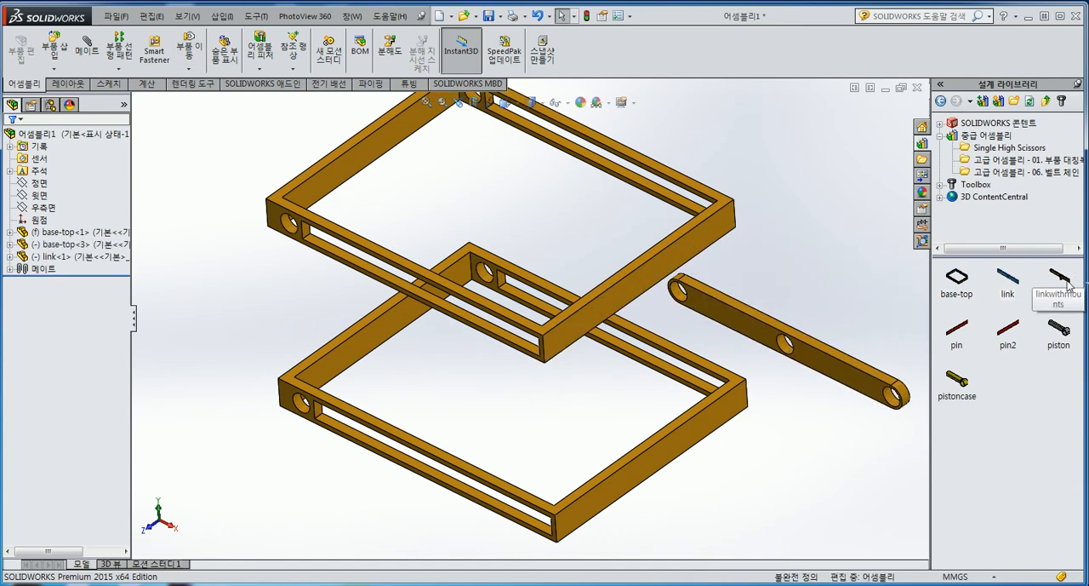
drag(885, 237, 856, 316)
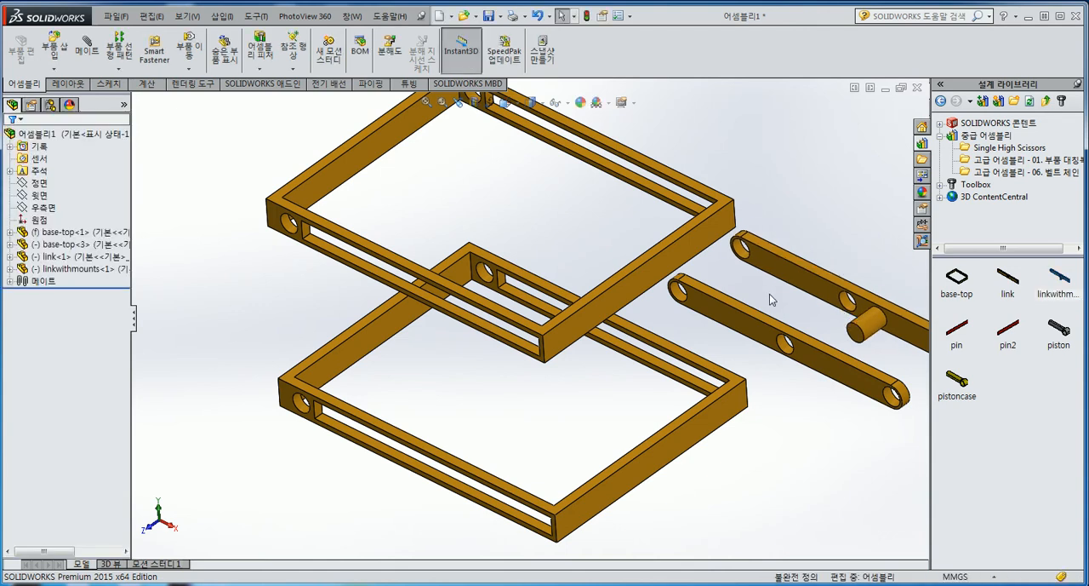
key(f)
mouse_move(666, 379)
mouse_down()
mouse_move(649, 414)
mouse_move(655, 390)
mouse_up()
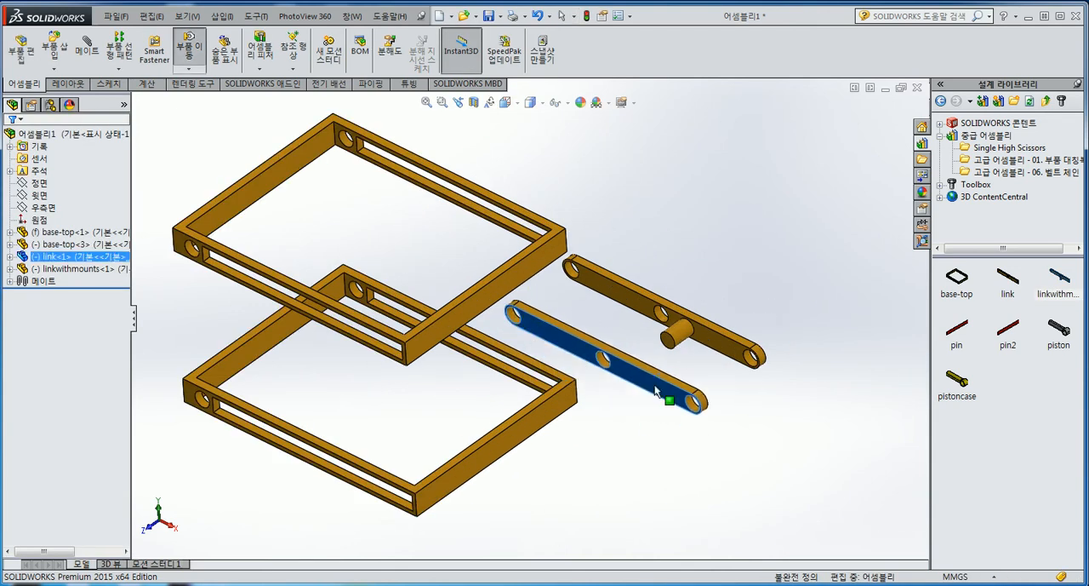
drag(725, 350, 796, 331)
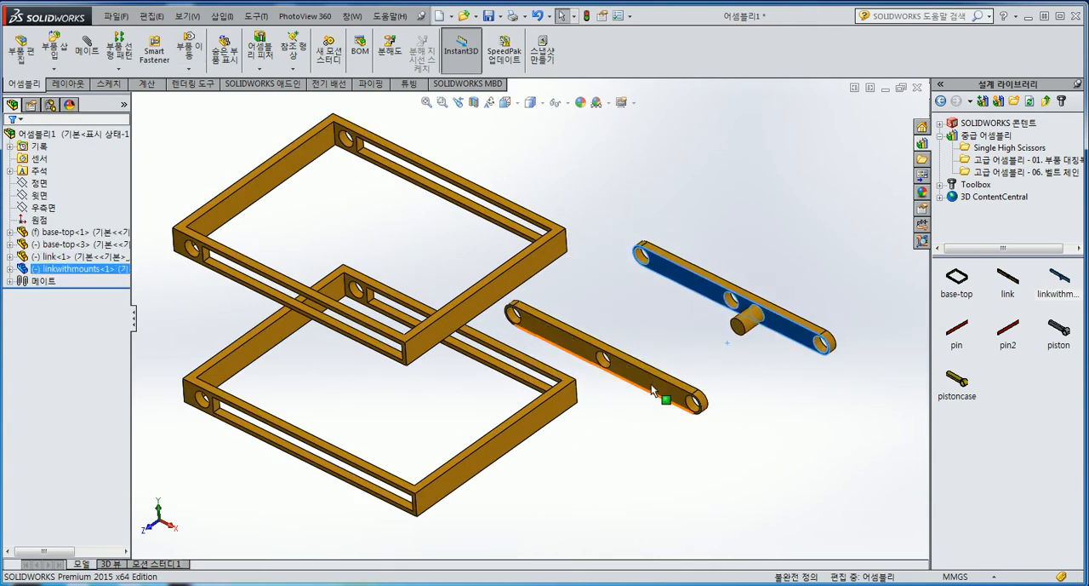
click(760, 392)
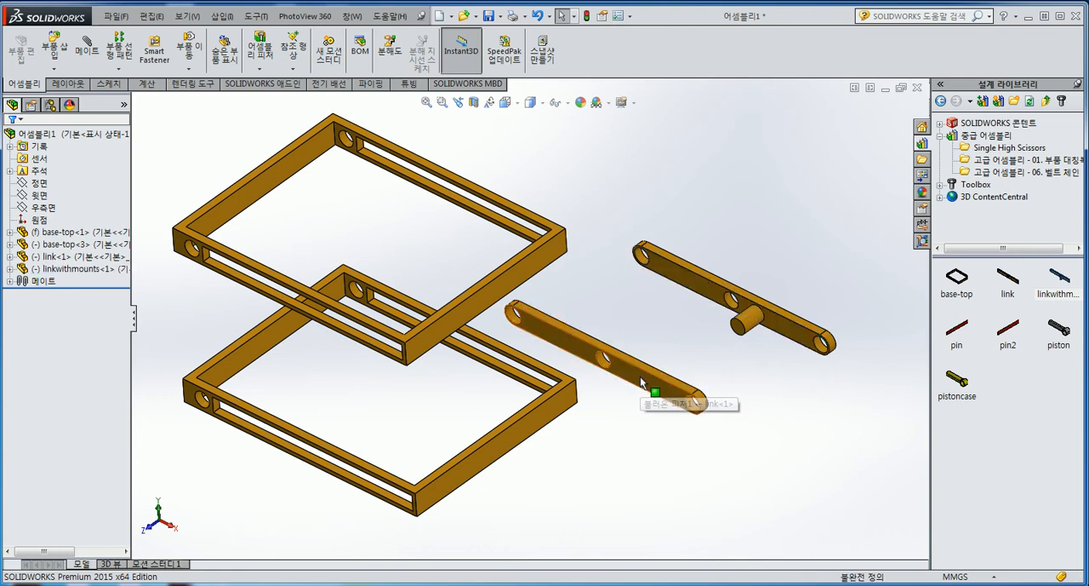
Duplicate the link and the linkwithmounts so the assembly has two of each
ctrl+drag(640, 377, 682, 359)
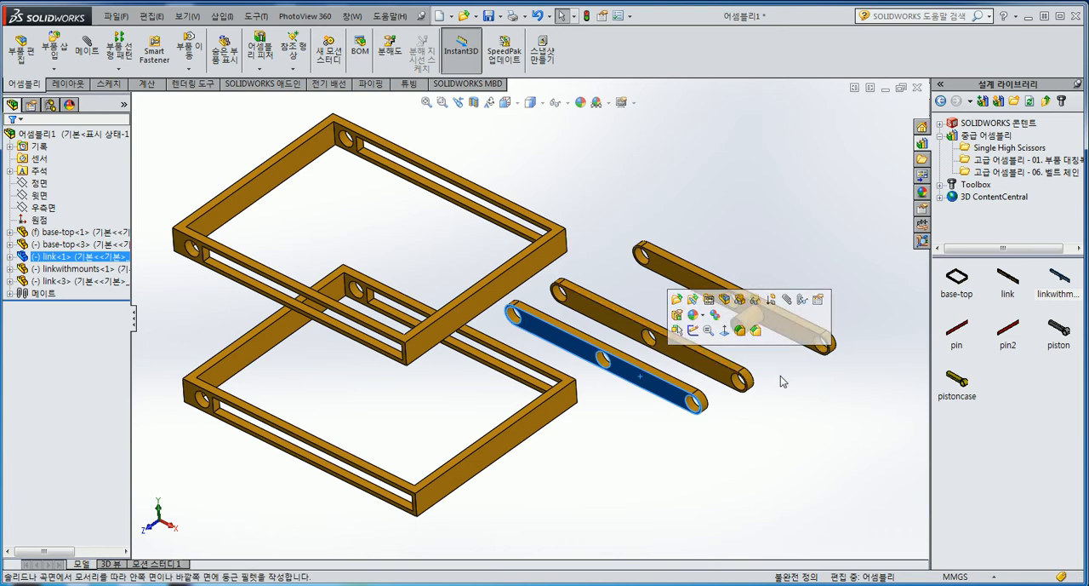
ctrl+drag(788, 333, 858, 298)
key(f)
Raise the upper frame and place the two plain links diagonally near the frames
drag(489, 315, 489, 229)
scroll(391, 302, down, 3)
drag(634, 355, 333, 283)
drag(674, 319, 458, 183)
drag(438, 327, 464, 407)
drag(582, 267, 603, 383)
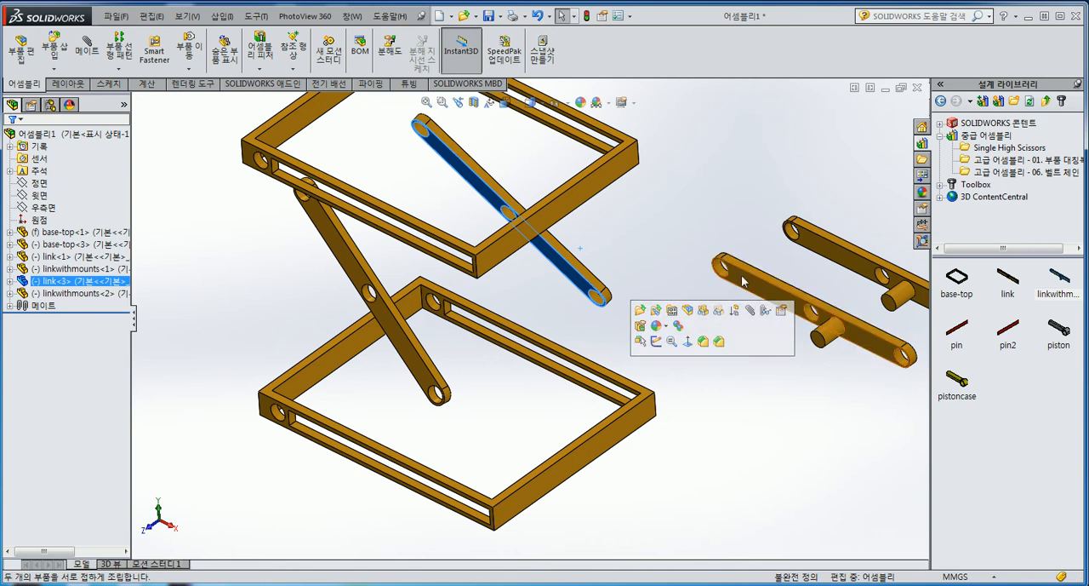
Rotate the two linkwithmounts parts and place each one across from its matching plain link
drag(744, 272, 603, 153)
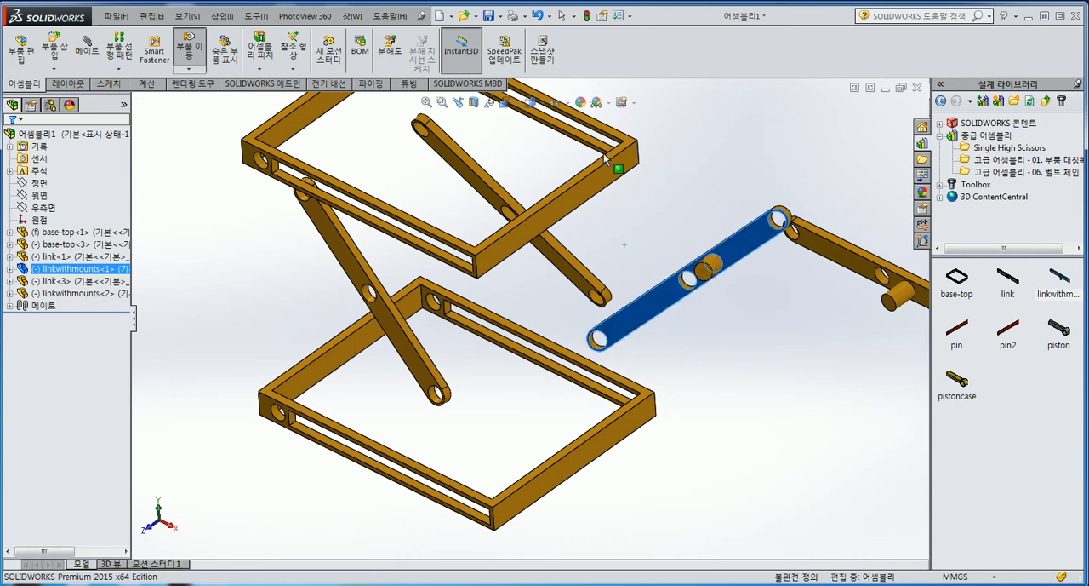
drag(663, 299, 612, 244)
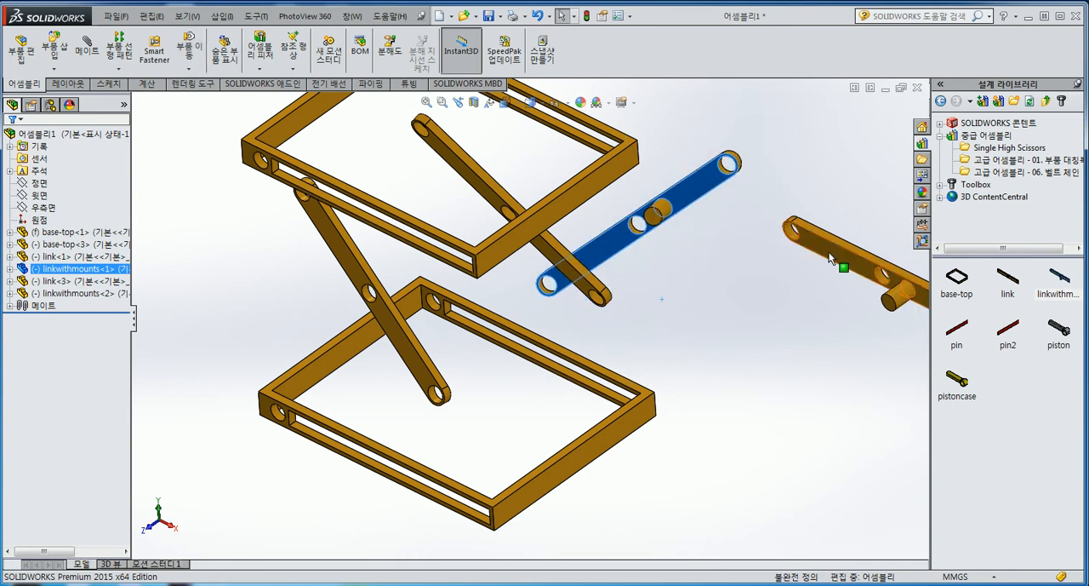
drag(829, 264, 656, 345)
right_drag(708, 357, 753, 483)
click(752, 387)
drag(752, 388, 447, 322)
click(639, 322)
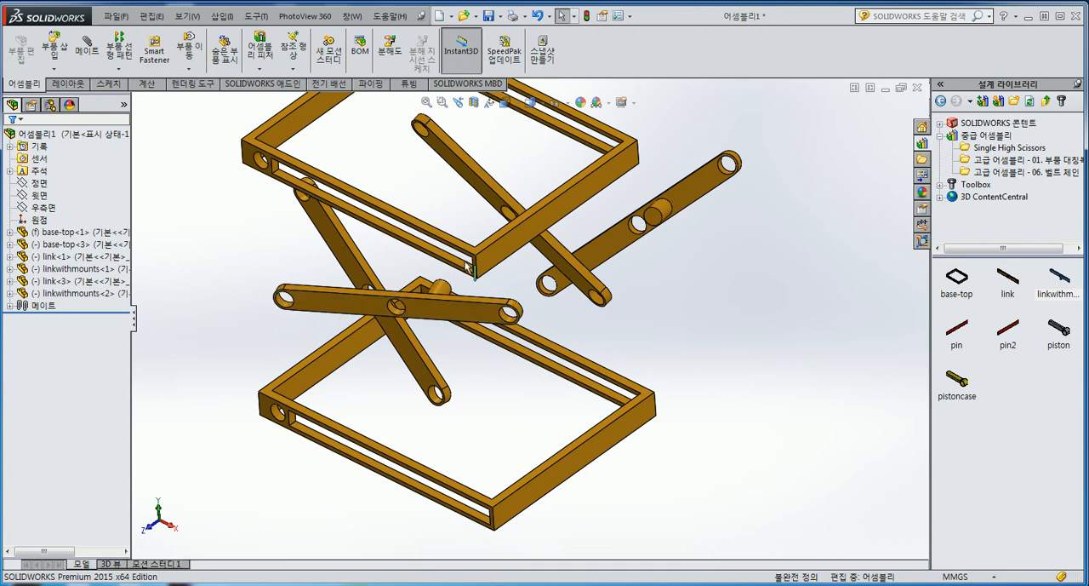
Examine how the link holes should meet the round holes and slots of the two frames
scroll(640, 323, up, 2)
scroll(367, 229, down, 2)
scroll(525, 361, down, 1)
scroll(431, 221, up, 1)
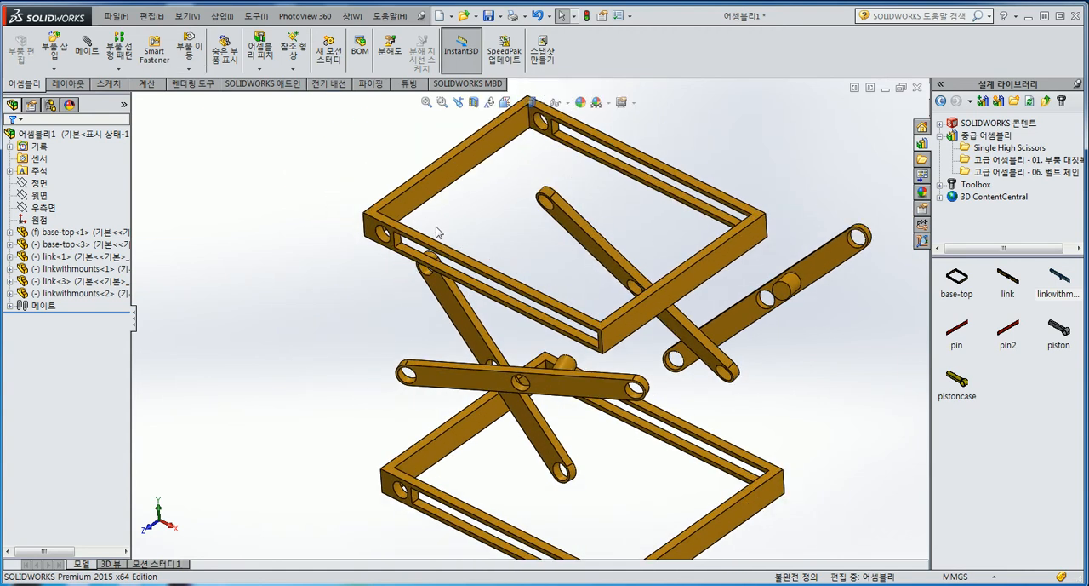
scroll(464, 271, down, 1)
scroll(535, 454, up, 1)
scroll(423, 321, down, 1)
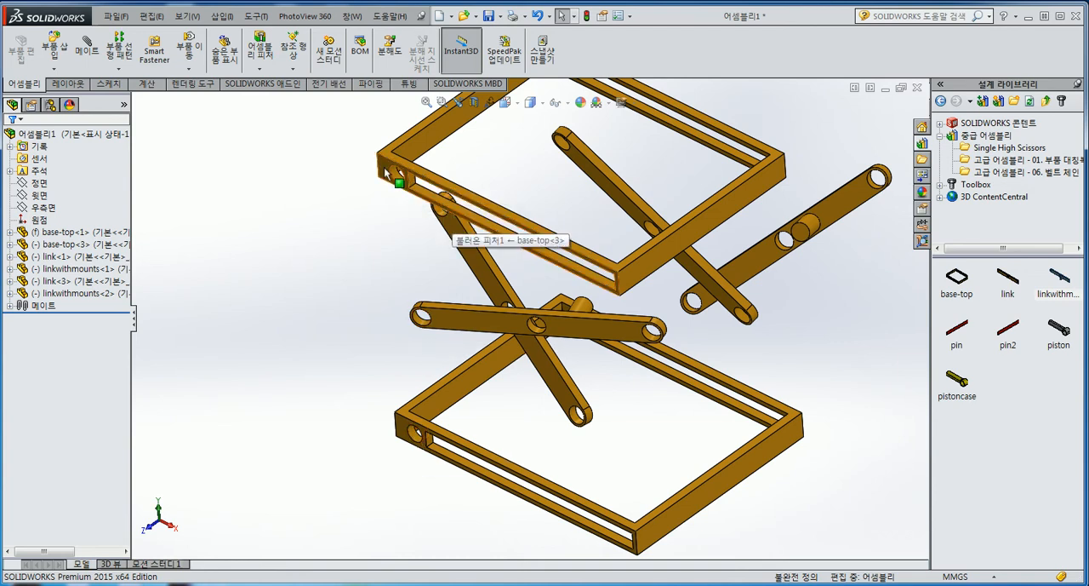
scroll(446, 218, down, 2)
scroll(524, 320, up, 1)
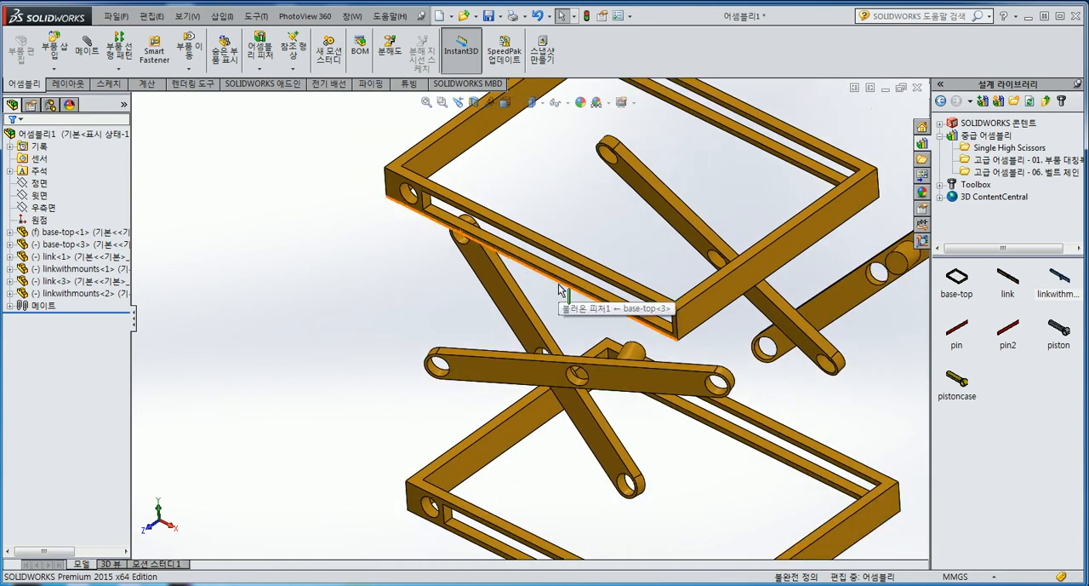
scroll(550, 290, down, 1)
Adjust the height of the upper frame and the position of the nearer linkwithmounts
drag(492, 409, 414, 226)
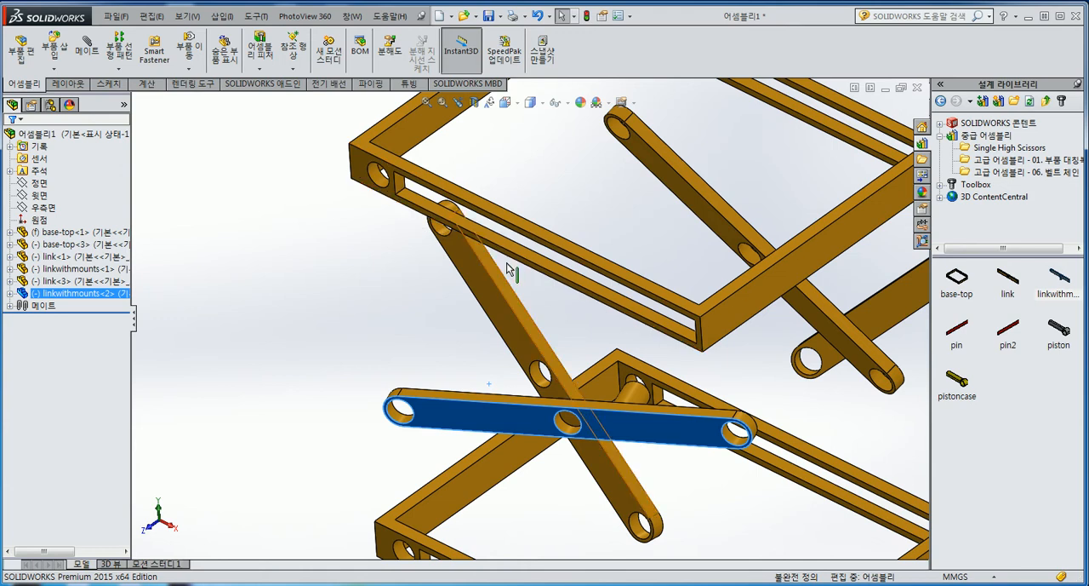
scroll(534, 315, up, 2)
drag(673, 313, 668, 337)
scroll(442, 319, down, 5)
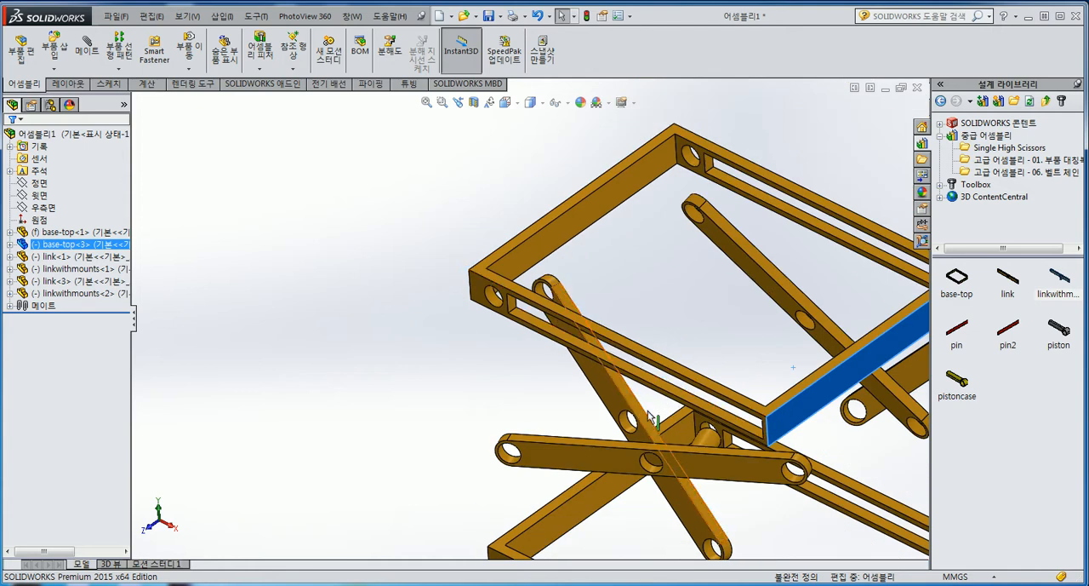
drag(686, 469, 720, 417)
click(672, 296)
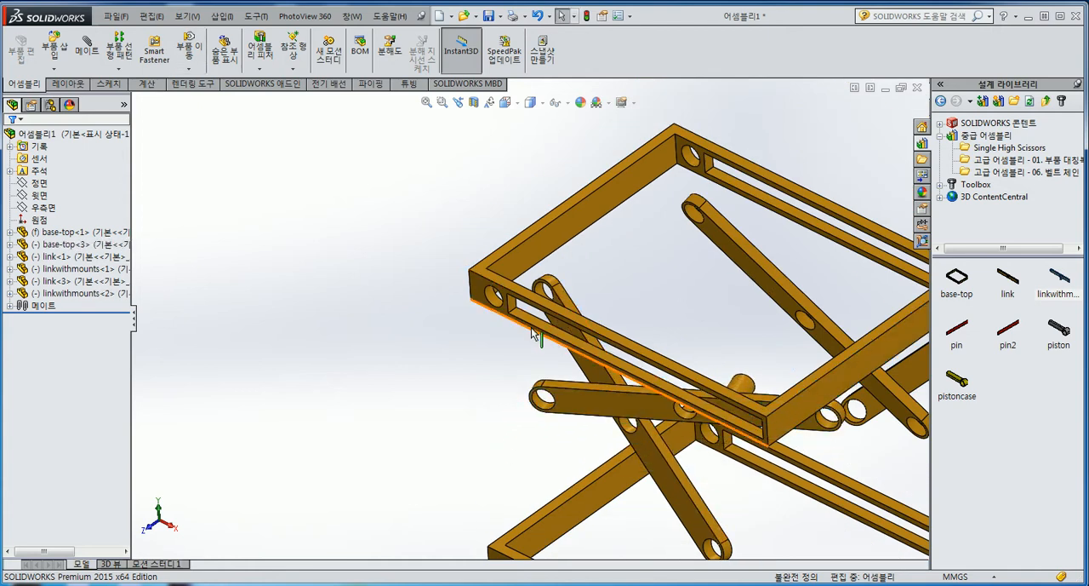
Fix the upper base-top frame in place
scroll(663, 336, up, 2)
scroll(757, 345, down, 2)
mouse_move(708, 364)
mouse_down()
mouse_move(708, 311)
mouse_move(708, 353)
mouse_up()
click(452, 247)
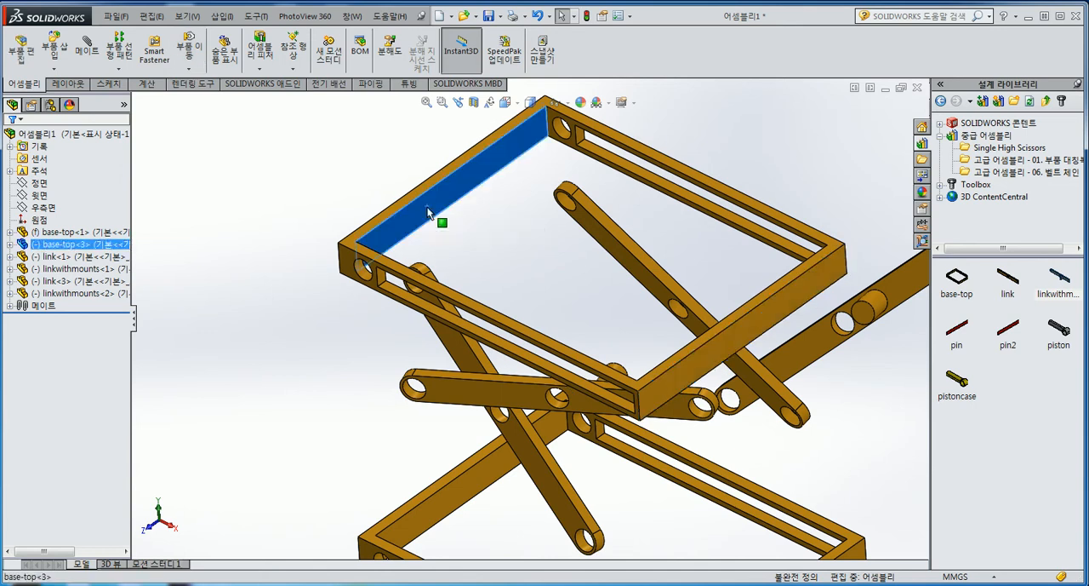
right_click(428, 212)
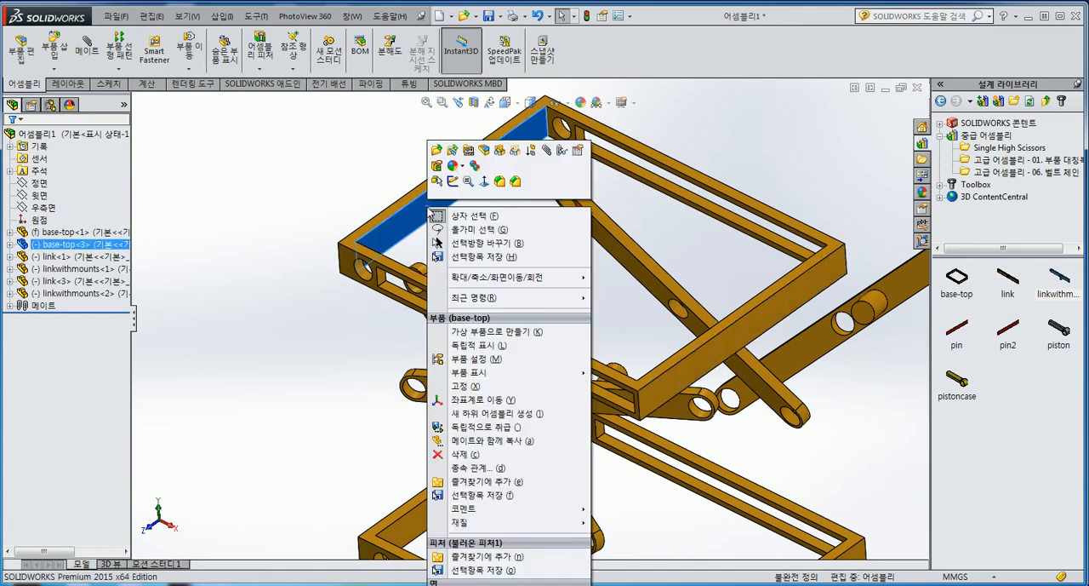
click(475, 389)
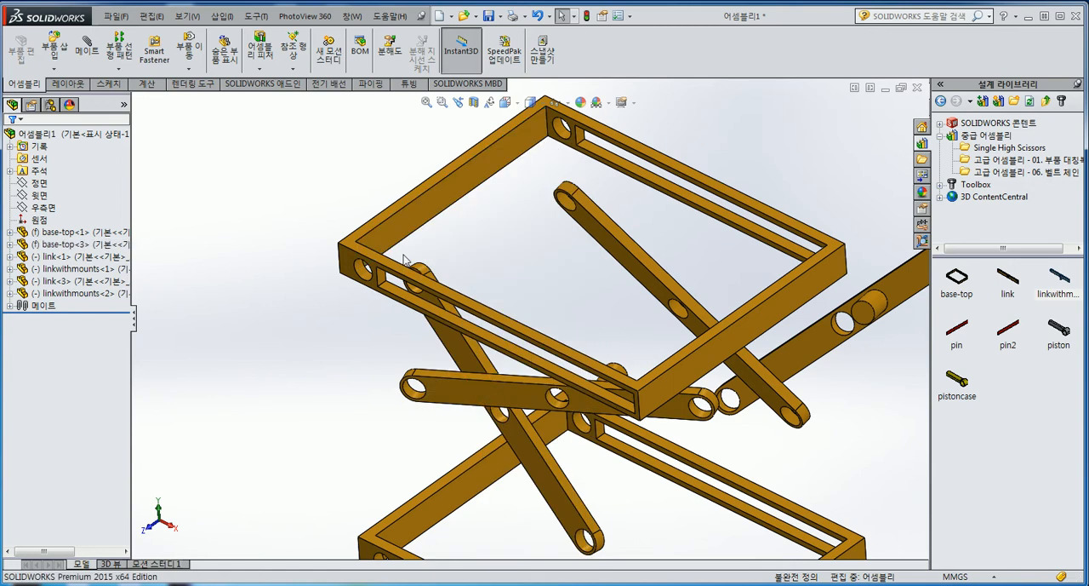
Add a concentric mate between the upper frame's front round hole and the nearer plain link's top hole
scroll(372, 363, down, 5)
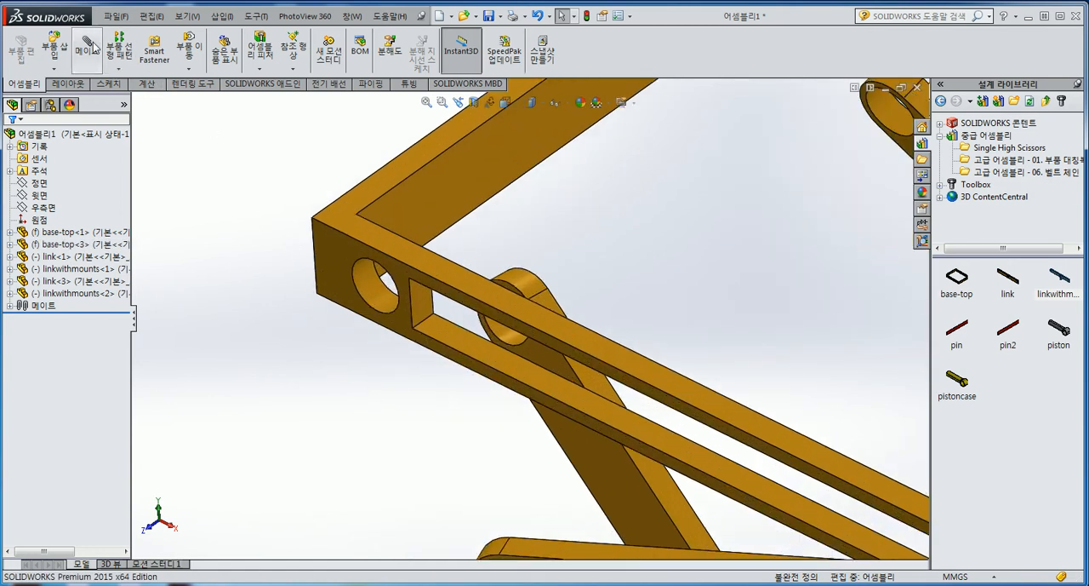
click(90, 46)
click(366, 287)
scroll(523, 319, up, 3)
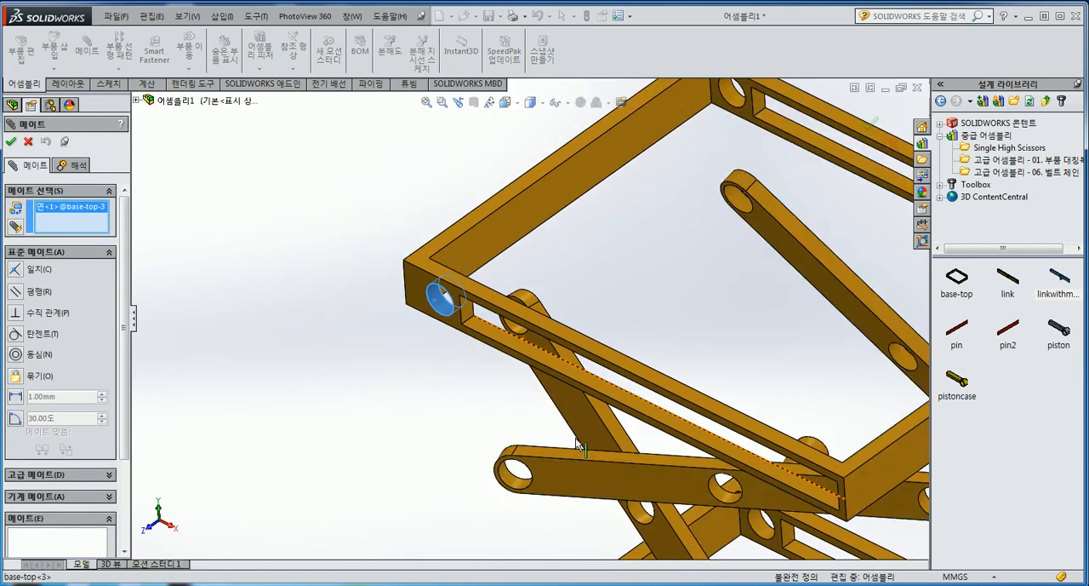
scroll(534, 323, down, 5)
click(489, 316)
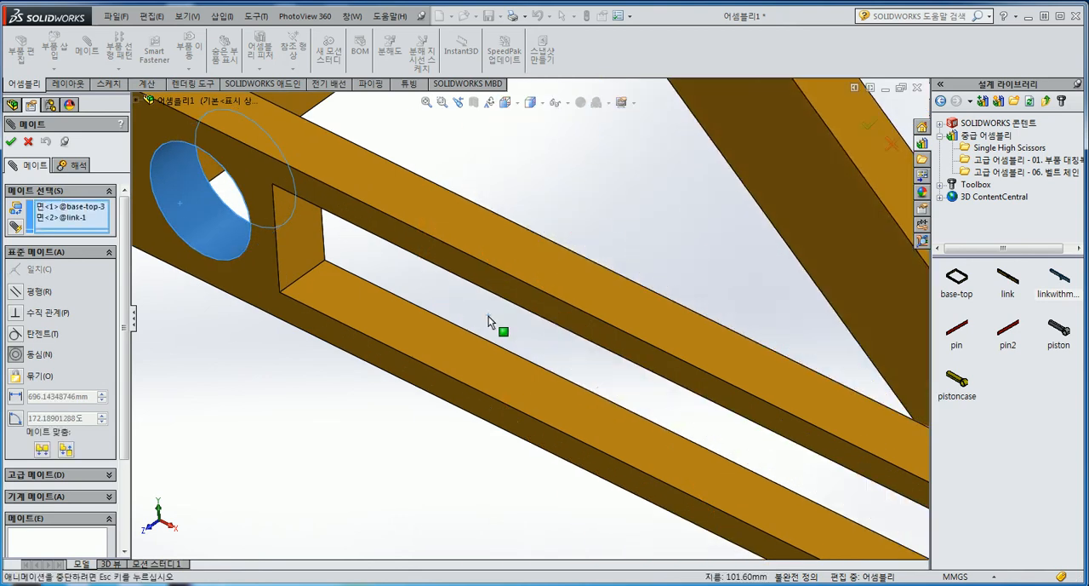
click(660, 288)
Add a coincident mate between the flat face of that link and the upper frame's inner side face
scroll(631, 285, up, 5)
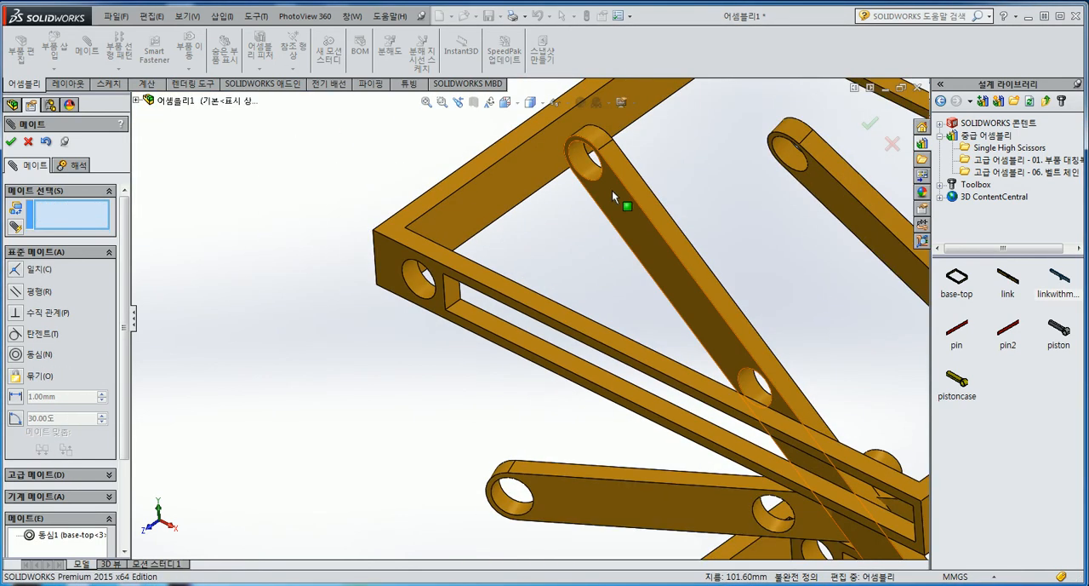
click(614, 191)
middle_drag(566, 304, 536, 288)
middle_drag(631, 246, 686, 184)
click(607, 223)
right_click(601, 214)
click(624, 342)
drag(624, 342, 634, 383)
Add a concentric mate between the upper frame's rear round hole and the second plain link's top hole
scroll(701, 343, up, 4)
scroll(715, 274, down, 1)
middle_drag(723, 276, 820, 338)
scroll(671, 302, up, 4)
scroll(730, 307, down, 4)
scroll(829, 329, up, 3)
scroll(825, 324, down, 4)
scroll(727, 230, down, 3)
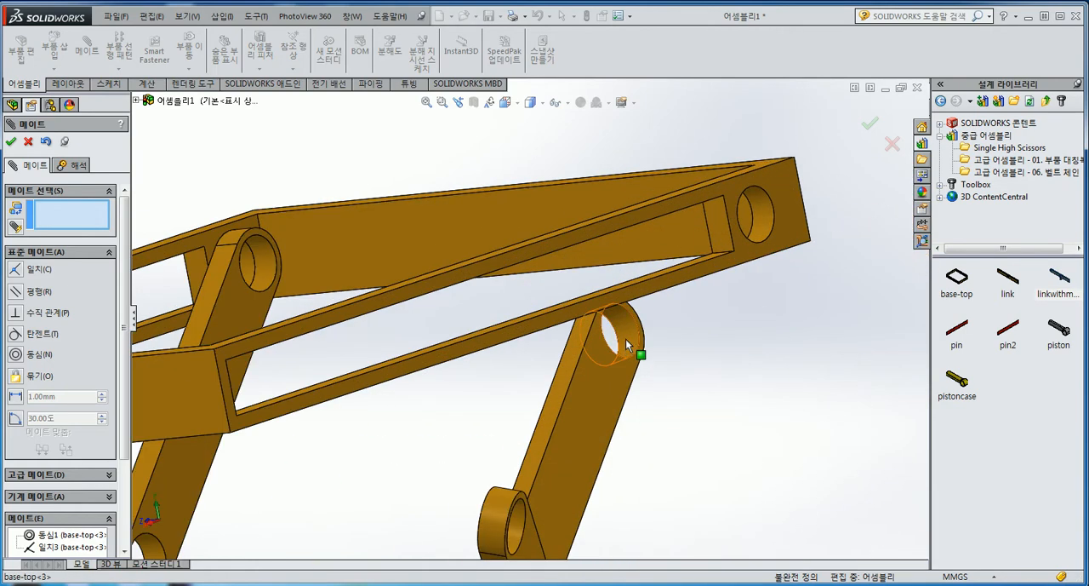
click(625, 339)
scroll(783, 226, down, 3)
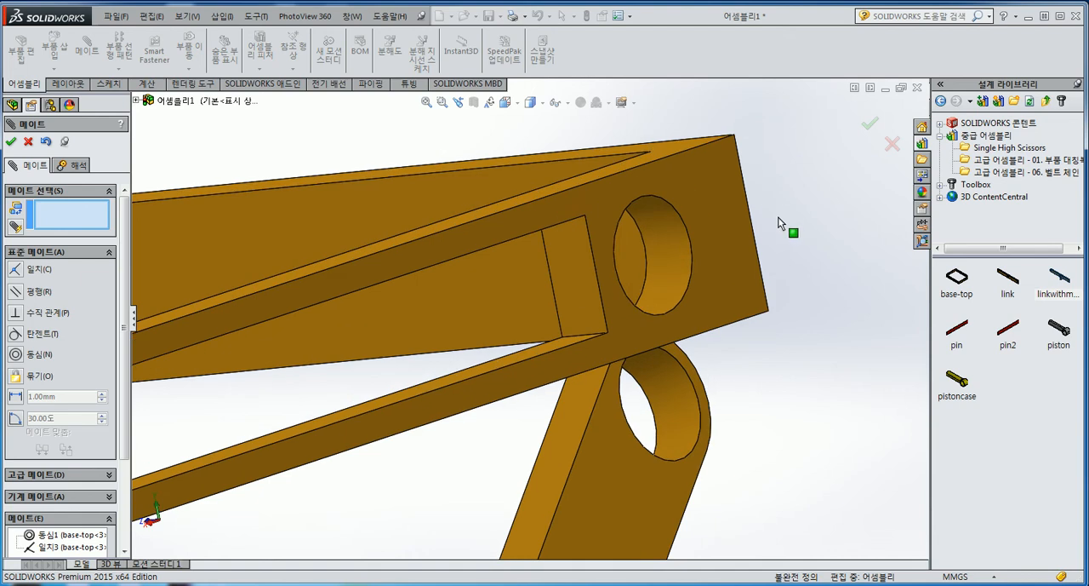
click(682, 411)
click(686, 423)
Add a coincident mate between the flat face of the rear plain link and the upper frame's inner side face
click(612, 403)
middle_drag(604, 300, 637, 272)
click(554, 224)
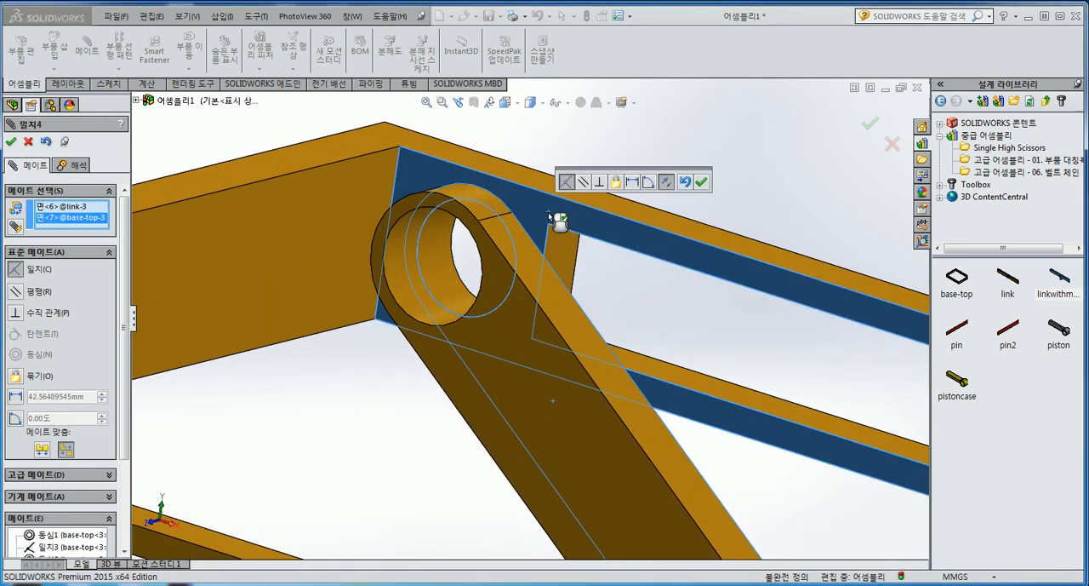
right_click(549, 217)
Add a concentric mate between the middle holes of the two plain links
scroll(579, 344, up, 8)
mouse_move(566, 392)
middle_down()
mouse_move(554, 356)
mouse_move(576, 384)
middle_up()
scroll(516, 425, down, 5)
scroll(531, 327, down, 2)
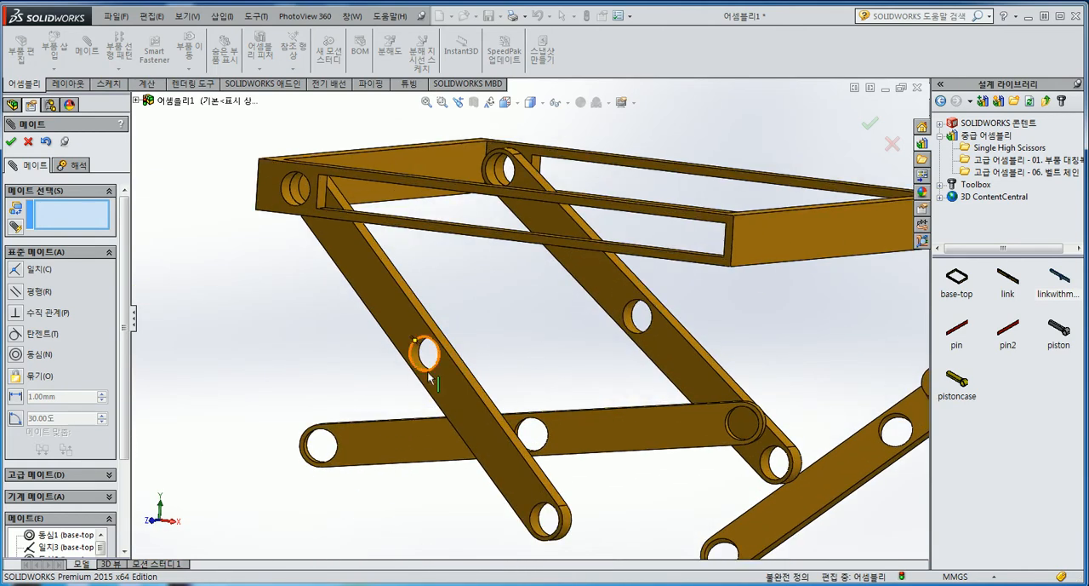
scroll(579, 343, down, 2)
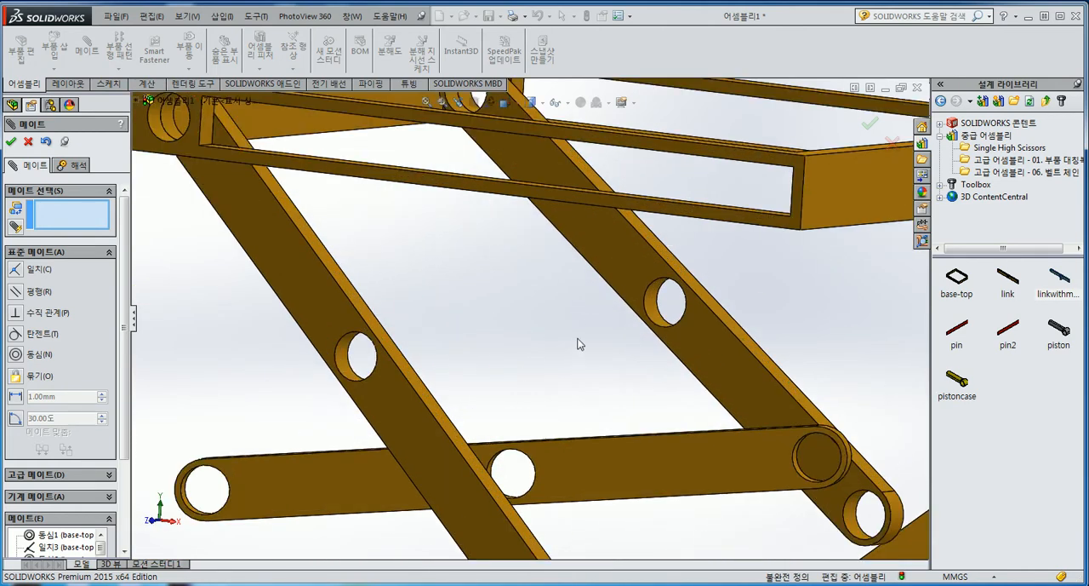
click(345, 367)
click(657, 313)
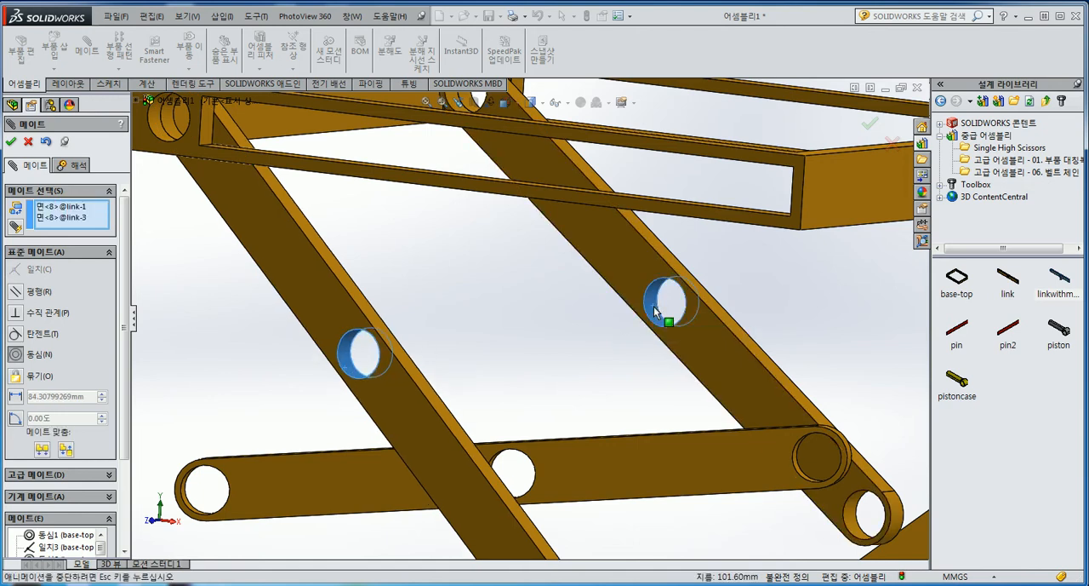
click(822, 290)
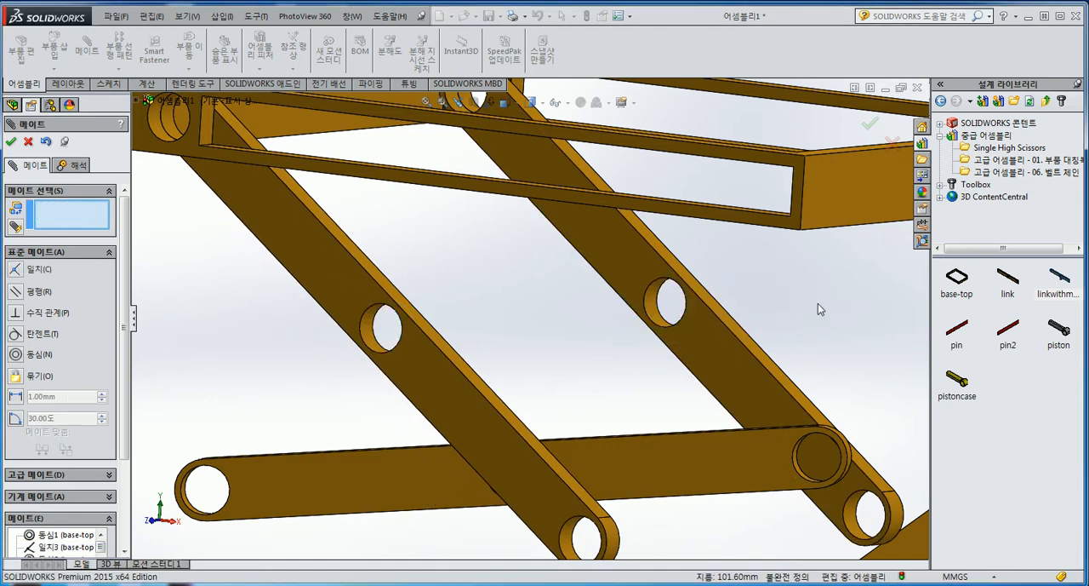
Add a concentric mate between the front linkwithmounts part's middle hole and the front plain link's middle hole
scroll(606, 355, up, 5)
drag(606, 355, 554, 357)
scroll(465, 379, down, 3)
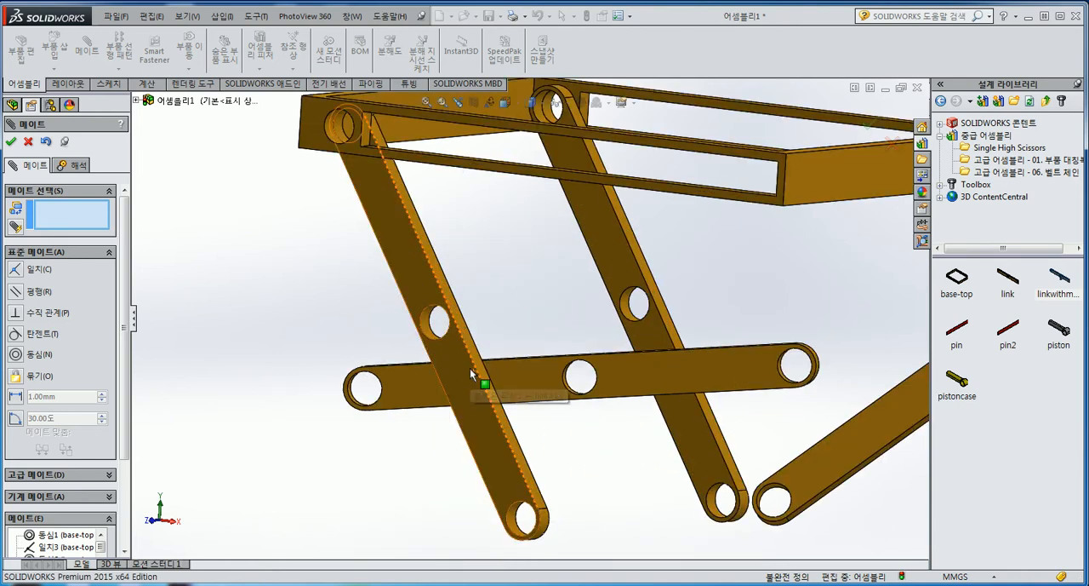
drag(645, 381, 585, 384)
middle_drag(583, 384, 490, 413)
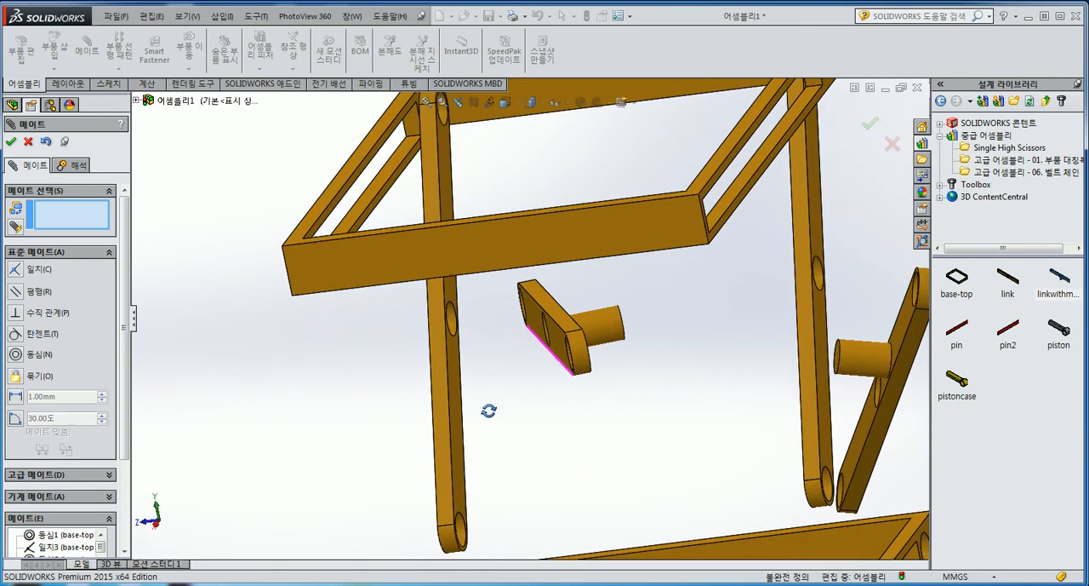
scroll(716, 384, up, 2)
drag(758, 356, 656, 335)
middle_drag(657, 334, 513, 353)
scroll(505, 351, down, 4)
scroll(494, 324, down, 3)
click(512, 317)
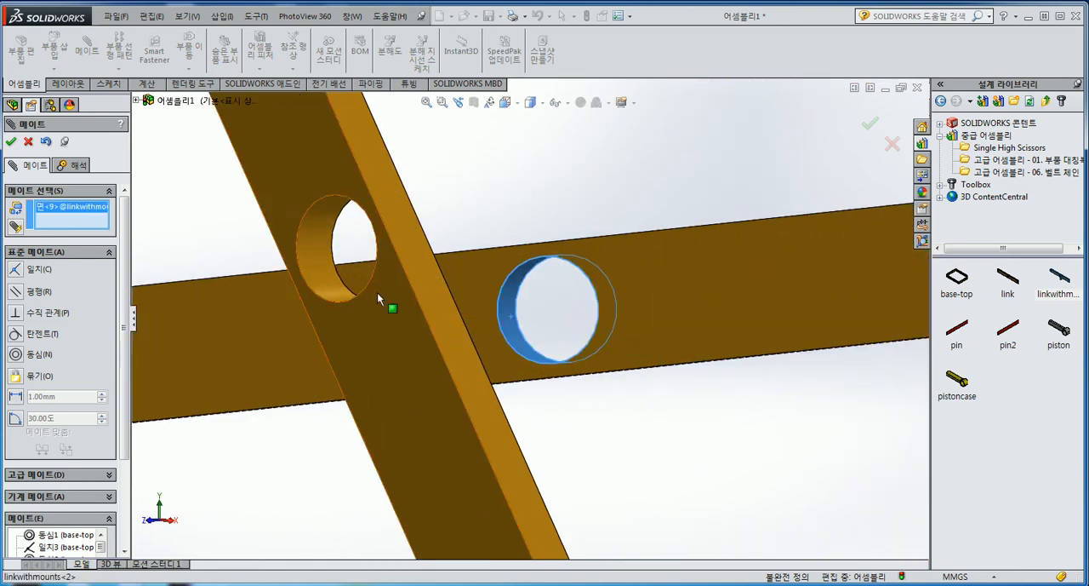
click(331, 275)
right_click(331, 275)
Add a coincident mate between the flat faces of the front linkwithmounts part and the front plain link
click(486, 260)
scroll(486, 262, up, 2)
middle_drag(488, 271, 429, 281)
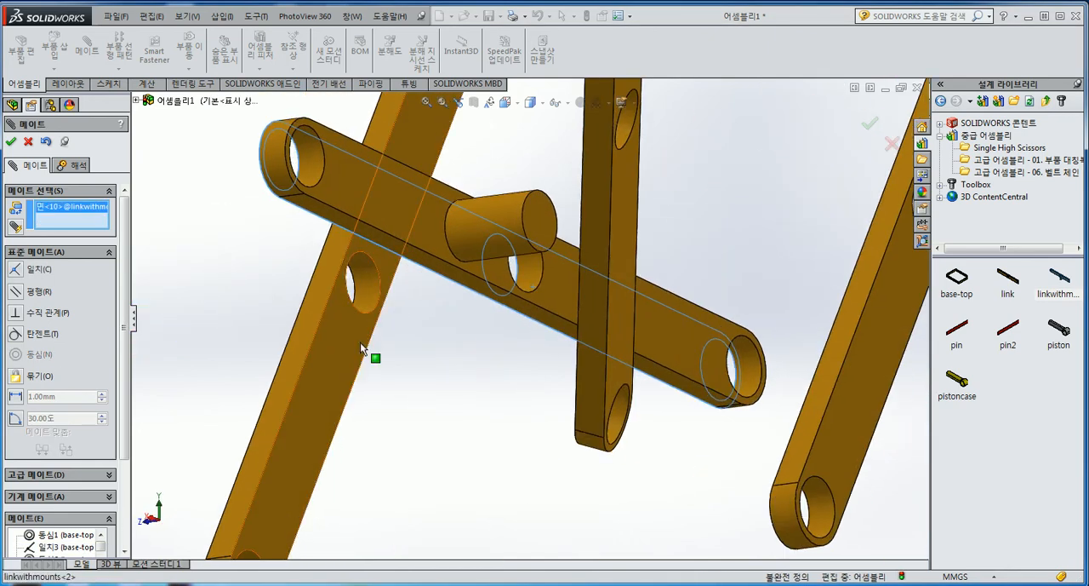
click(340, 352)
right_click(342, 353)
Add a coincident mate between the flat faces of the rear linkwithmounts part and the rear plain link
scroll(425, 315, up, 5)
scroll(586, 236, down, 1)
middle_drag(586, 236, 485, 312)
click(538, 302)
scroll(481, 311, down, 4)
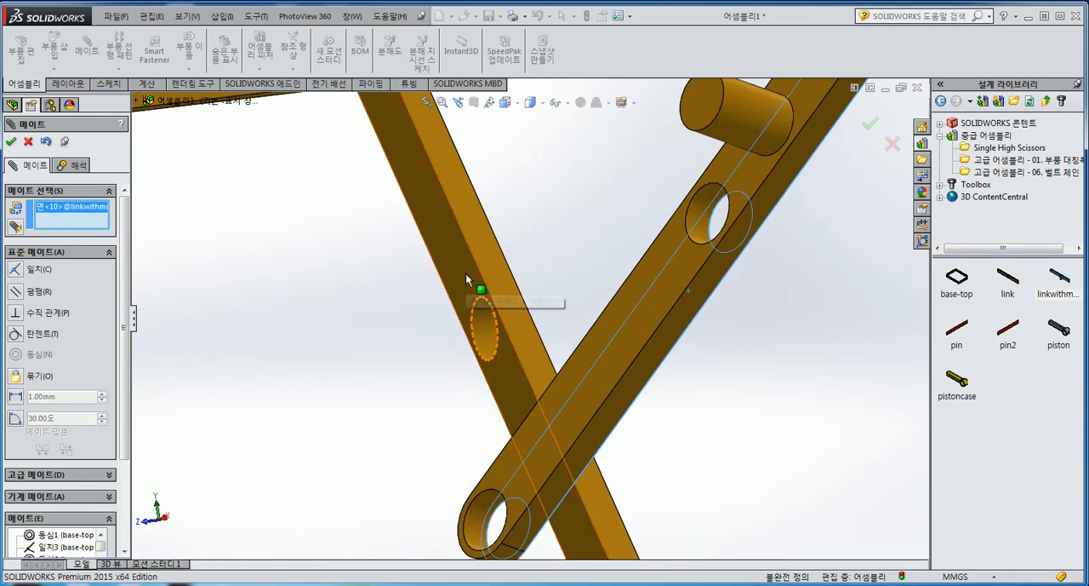
click(466, 272)
right_click(466, 274)
Add a concentric mate between the rear plain link's middle hole and the rear linkwithmounts part's middle hole
click(486, 334)
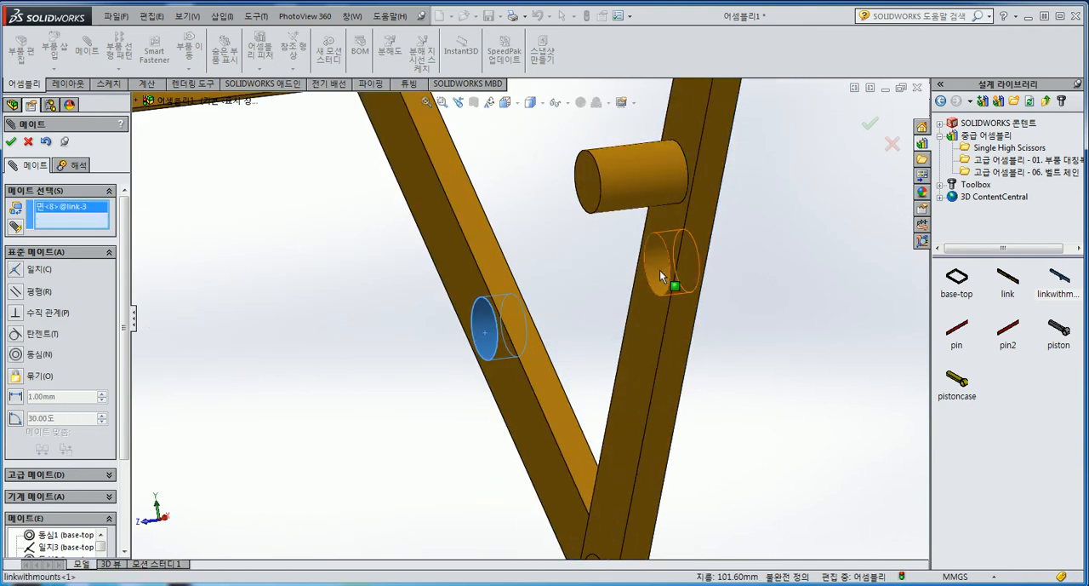
click(659, 269)
right_click(660, 270)
Add a concentric mate between the upper end holes of the two linkwithmounts parts
scroll(562, 317, up, 5)
middle_drag(540, 323, 587, 303)
scroll(510, 328, down, 5)
scroll(513, 236, down, 3)
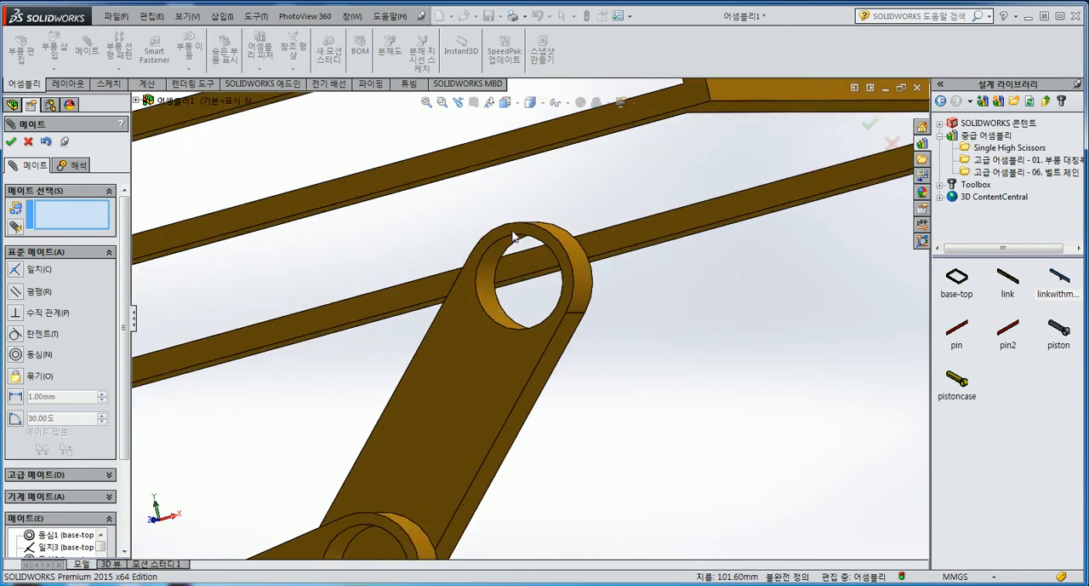
click(494, 301)
scroll(493, 301, up, 4)
scroll(435, 442, down, 2)
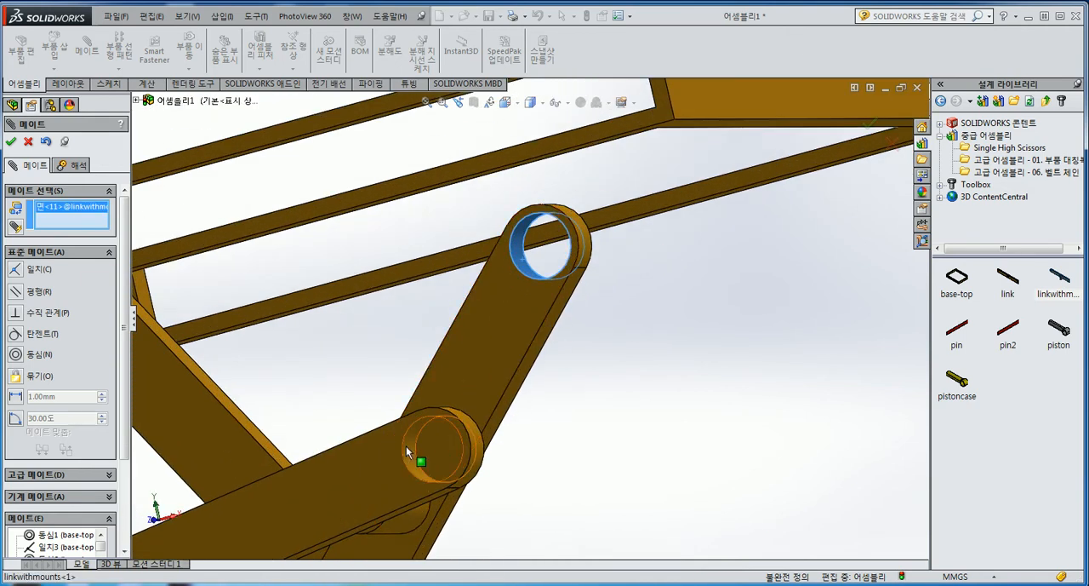
click(407, 445)
right_click(407, 446)
Finish mating and set the fixed upper base-top frame to float
scroll(502, 434, up, 6)
drag(546, 375, 532, 305)
scroll(480, 466, up, 4)
middle_drag(479, 467, 473, 389)
scroll(442, 317, down, 3)
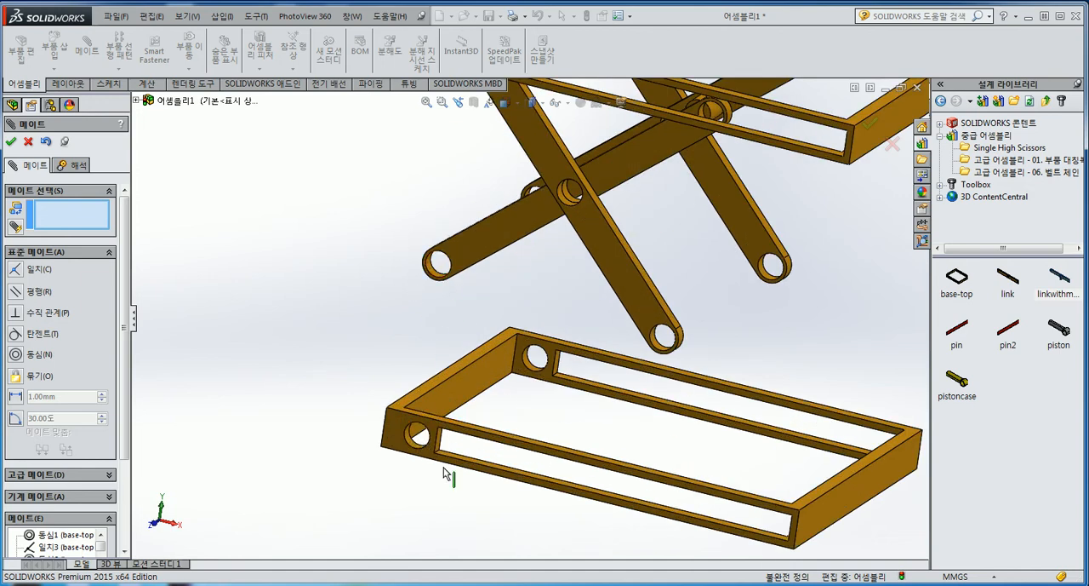
ctrl+middle_drag(541, 265, 538, 268)
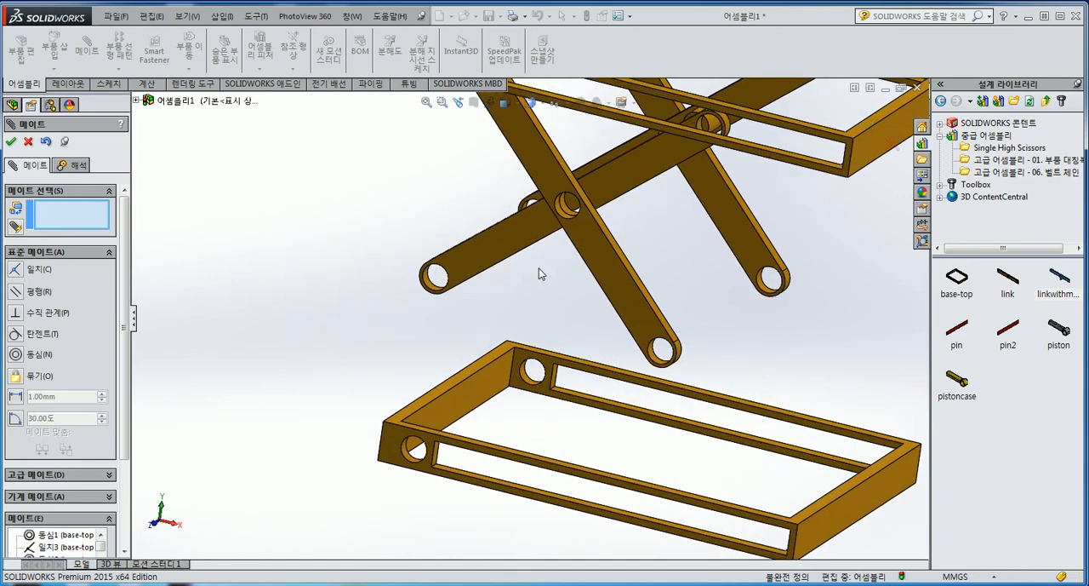
scroll(710, 237, up, 2)
click(870, 126)
scroll(495, 166, down, 3)
scroll(494, 166, up, 2)
right_click(548, 134)
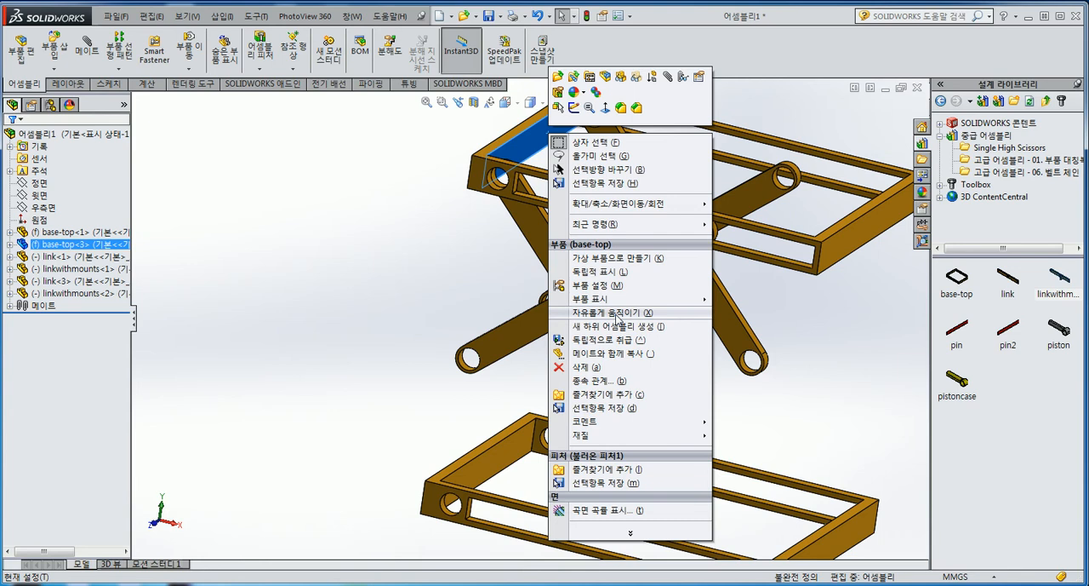
click(619, 312)
Lower the upper frame with its links so the link ends sit close to the lower frame
drag(522, 161, 529, 244)
scroll(538, 498, down, 5)
click(275, 233)
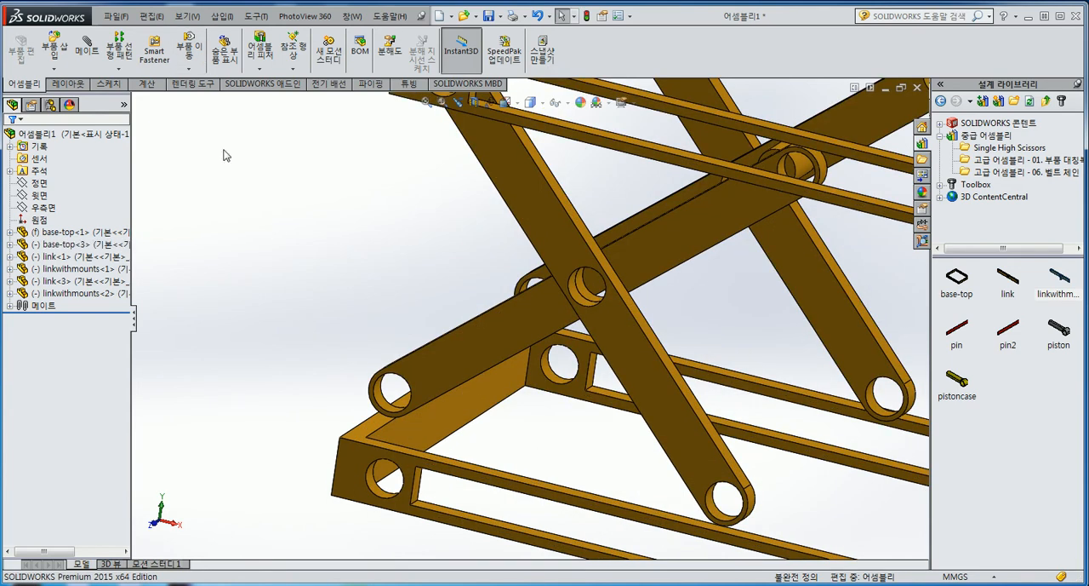
Add a concentric mate between the lower frame's front round hole and the front linkwithmounts part's lower end hole
click(87, 47)
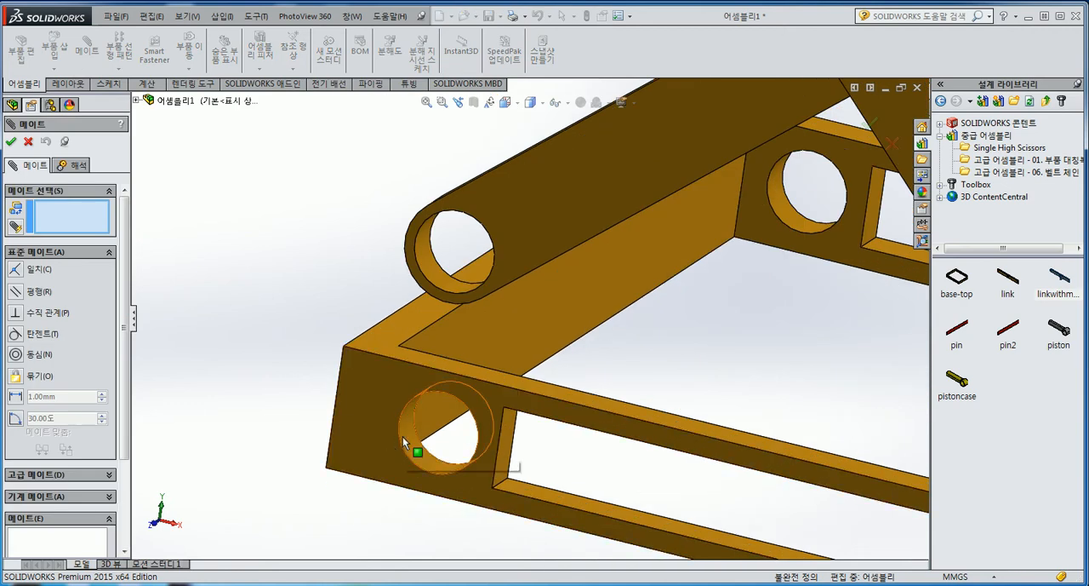
click(408, 436)
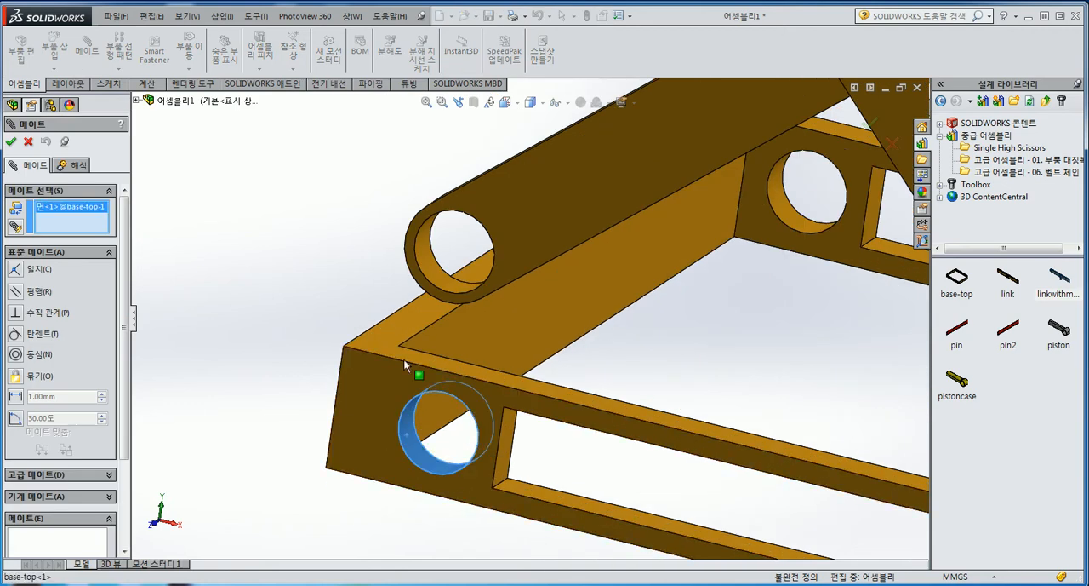
click(429, 264)
click(414, 245)
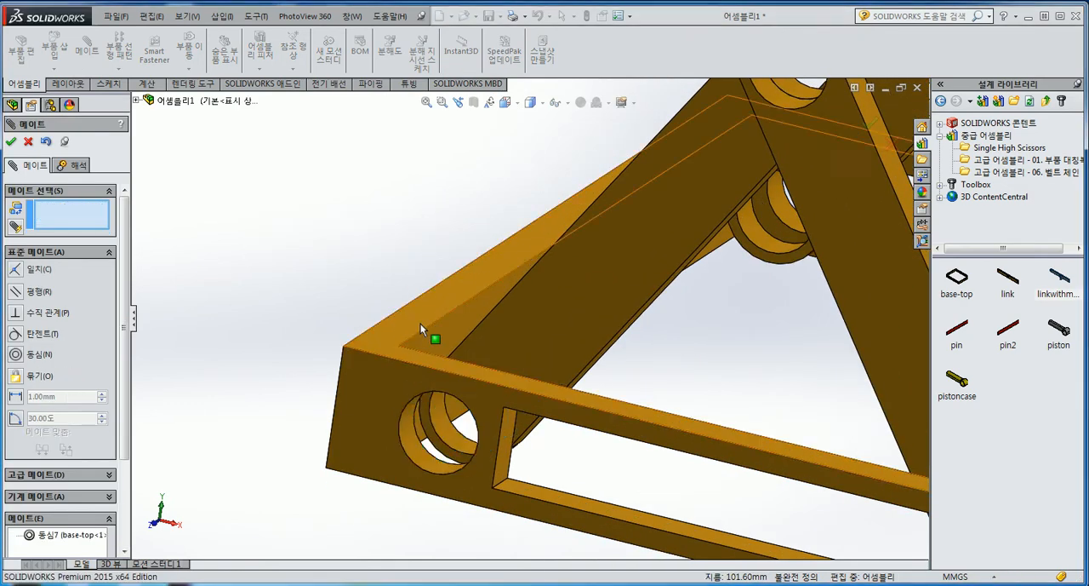
scroll(545, 298, up, 8)
scroll(730, 247, down, 3)
click(870, 123)
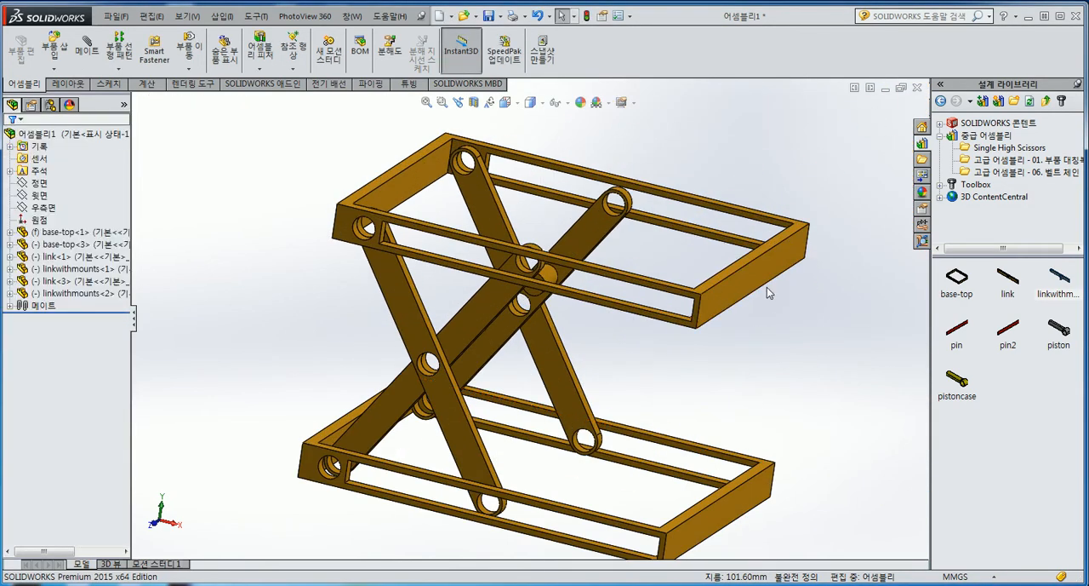
Test the scissor linkage's motion by moving the upper frame
drag(752, 300, 693, 345)
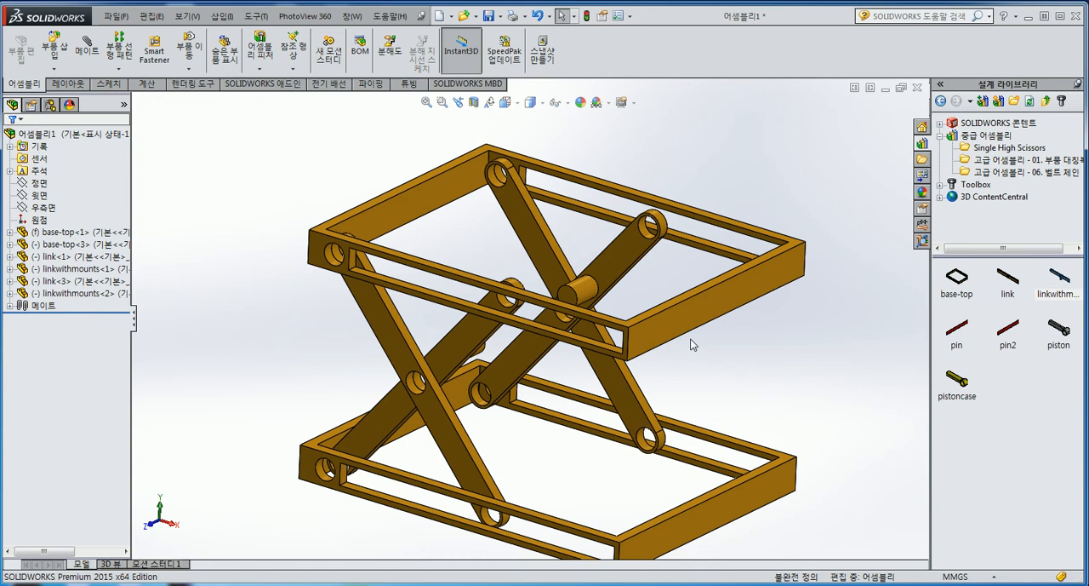
drag(672, 318, 555, 350)
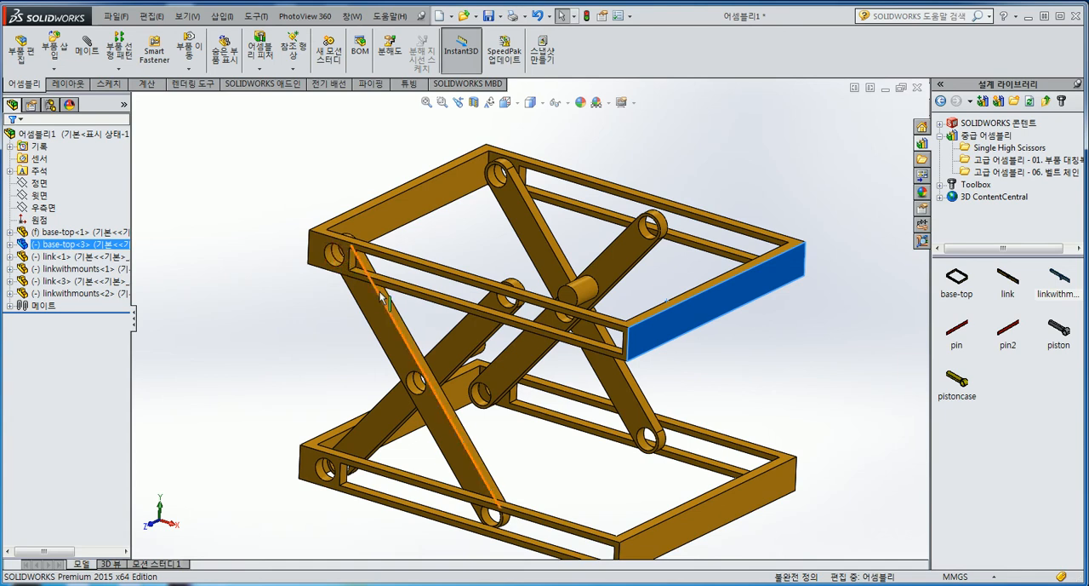
scroll(704, 361, up, 1)
scroll(705, 368, down, 1)
scroll(695, 373, up, 1)
click(686, 372)
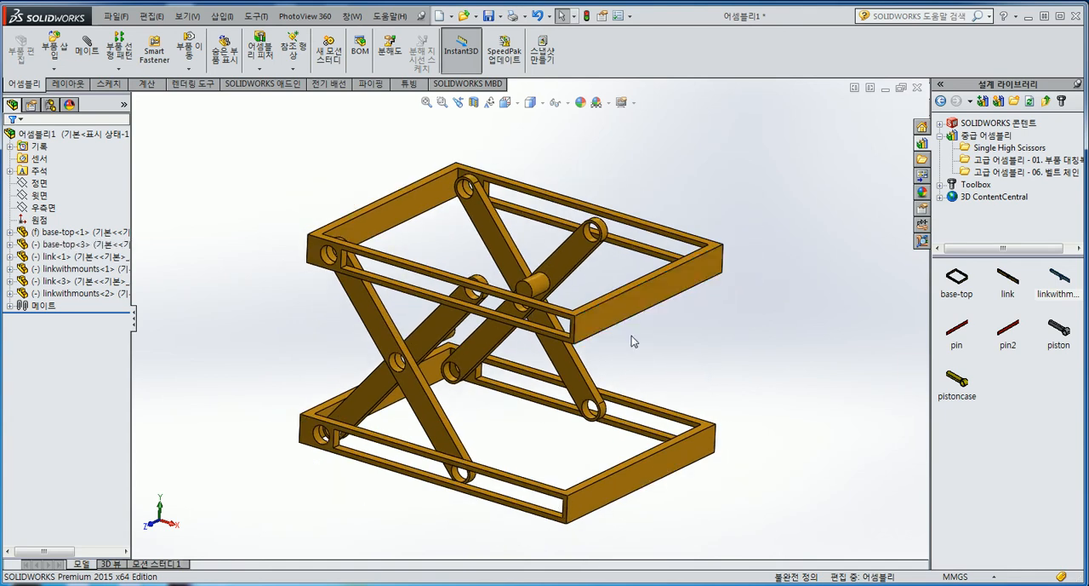
click(632, 303)
right_click(632, 303)
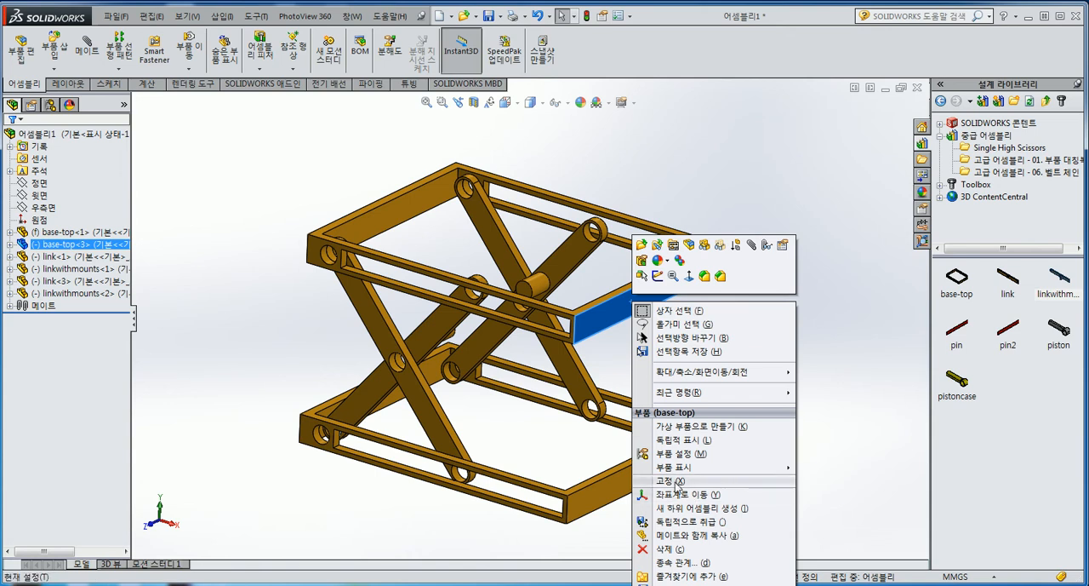
click(851, 401)
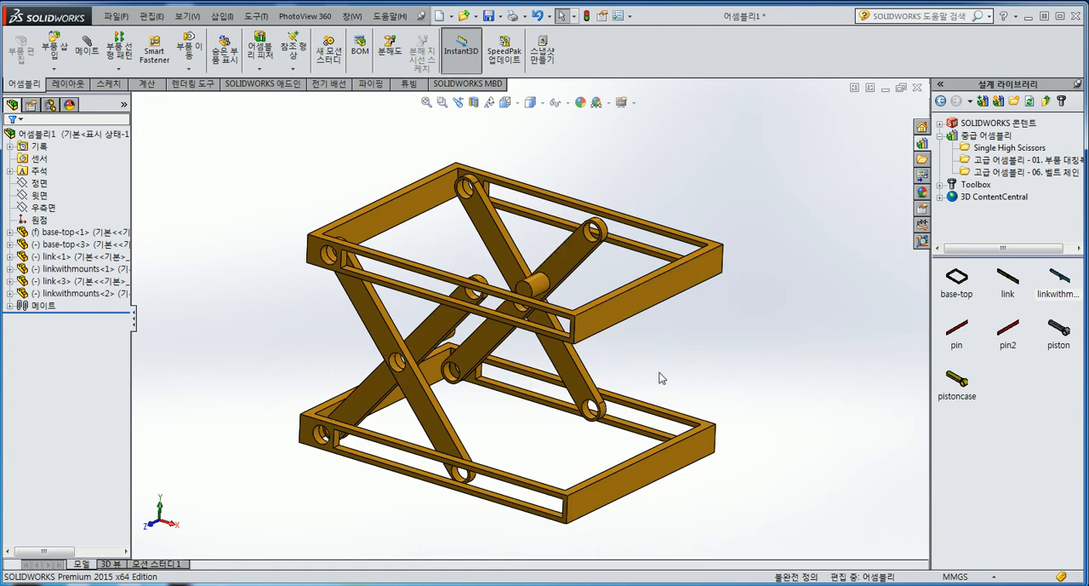
Insert one pin and one pin2 from the design library beside the assembly
scroll(609, 369, down, 2)
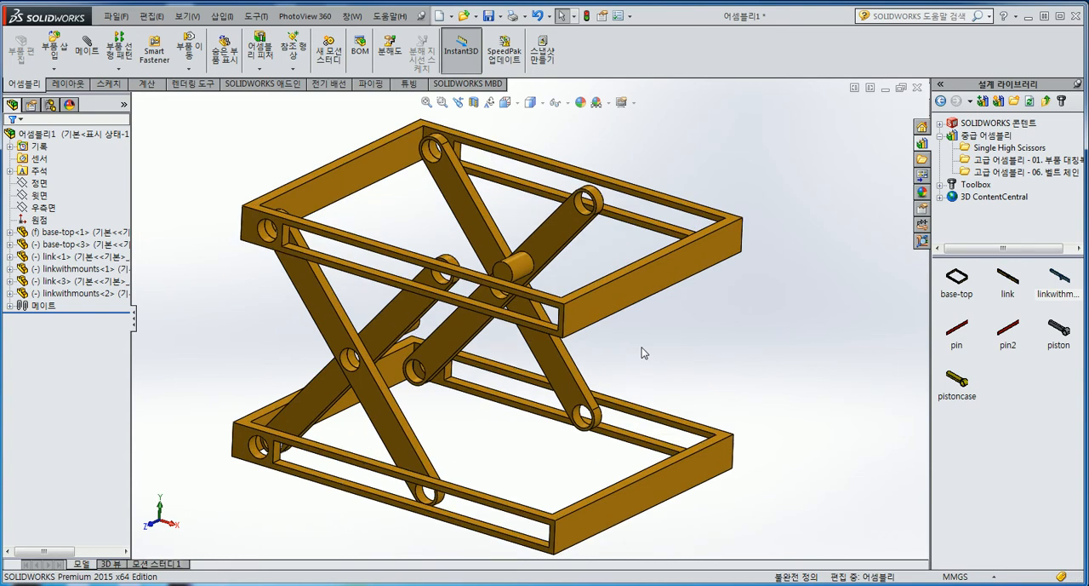
drag(957, 330, 777, 309)
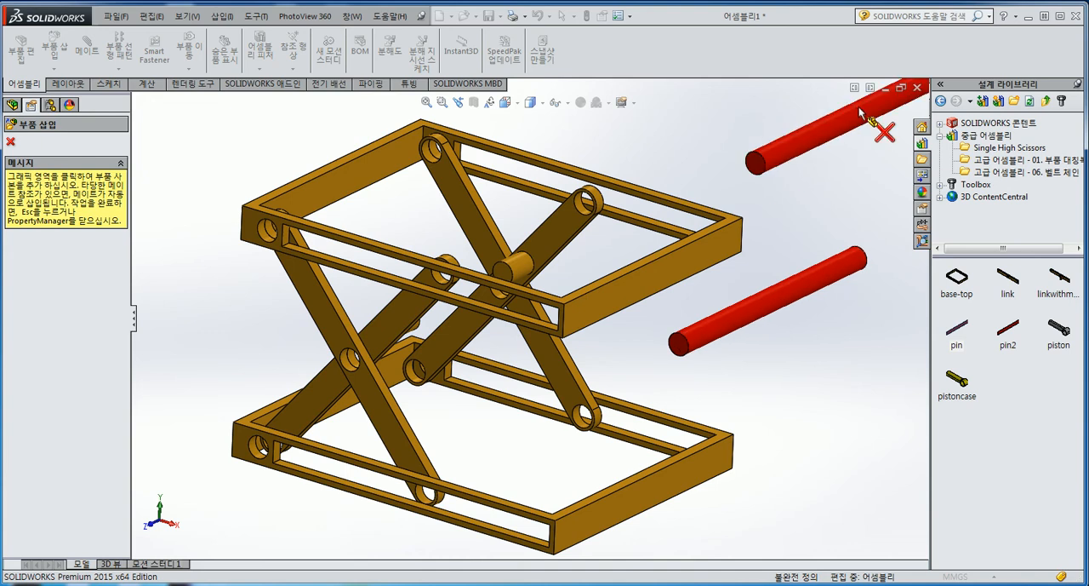
click(885, 132)
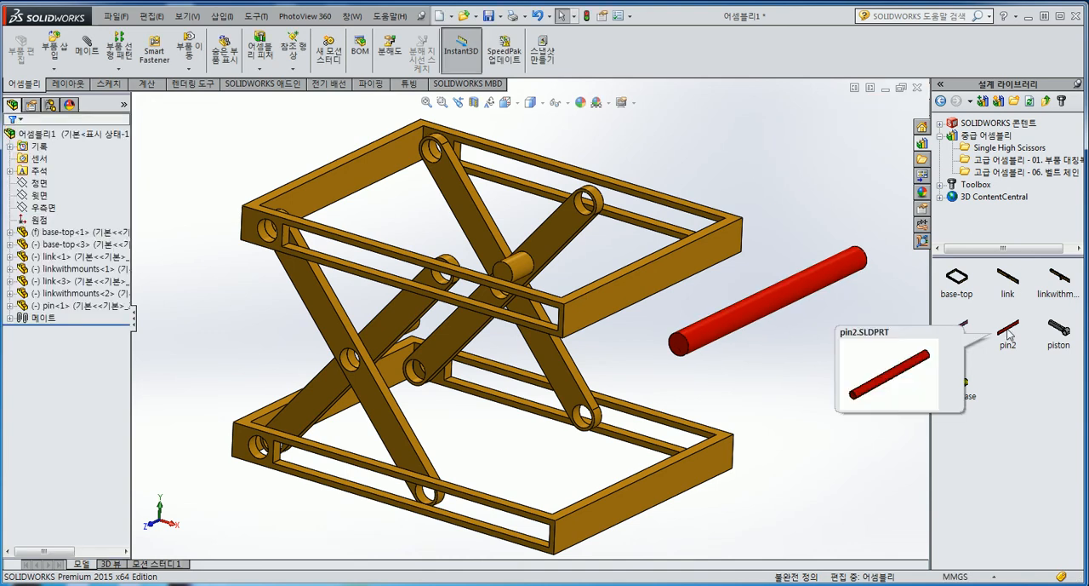
drag(1010, 335, 810, 343)
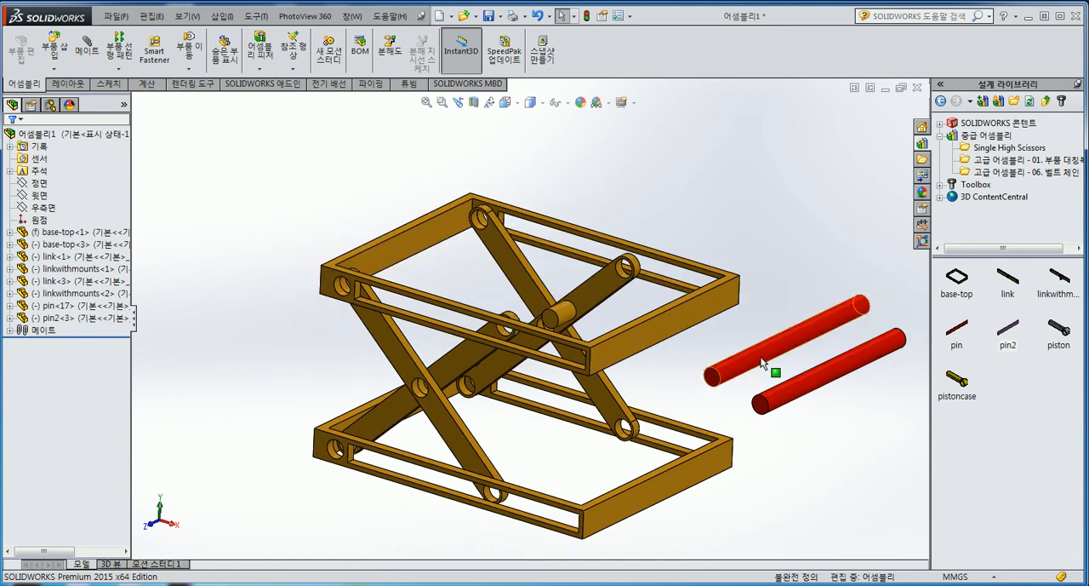
Place the pin near the upper frame's round-hole end and keep pin2 on the opposite side of the assembly
drag(768, 362, 290, 238)
drag(781, 389, 745, 358)
scroll(323, 315, down, 5)
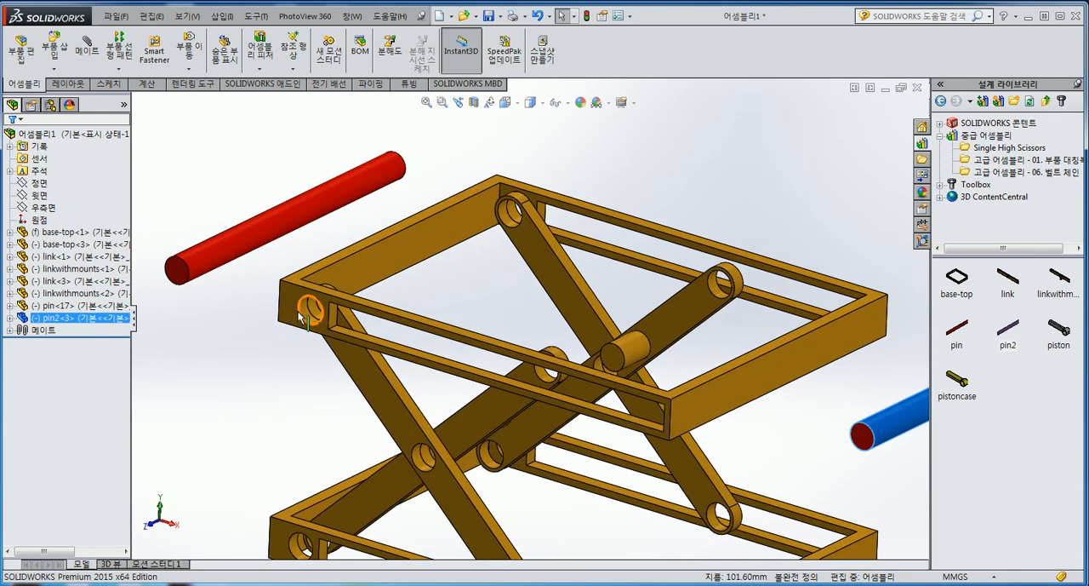
scroll(537, 270, up, 3)
scroll(586, 302, down, 2)
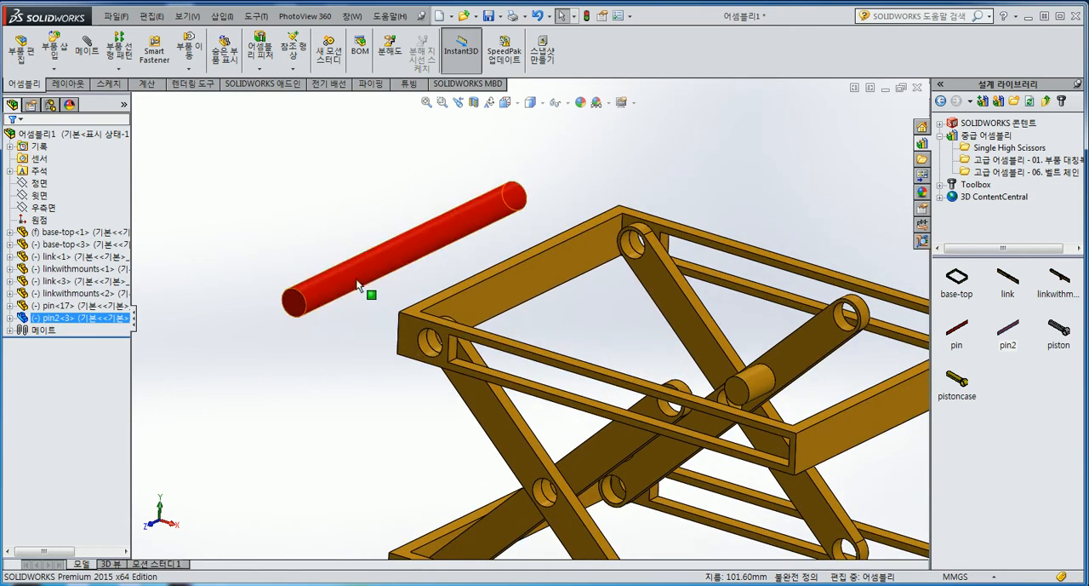
click(432, 339)
click(428, 352)
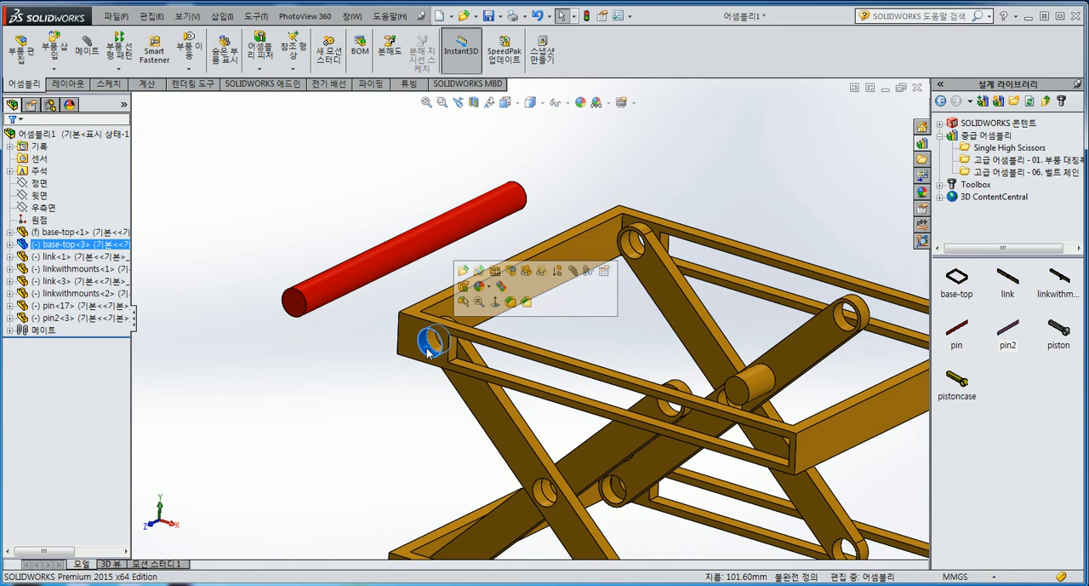
click(318, 365)
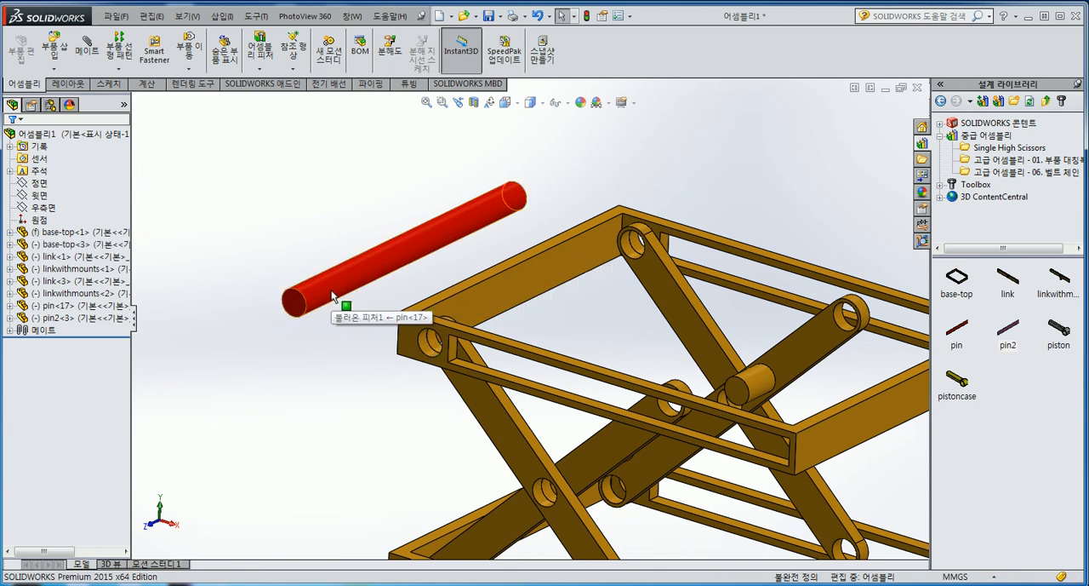
Make two copies of the pin and leave them beside the original near the upper frame
ctrl+drag(332, 291, 301, 219)
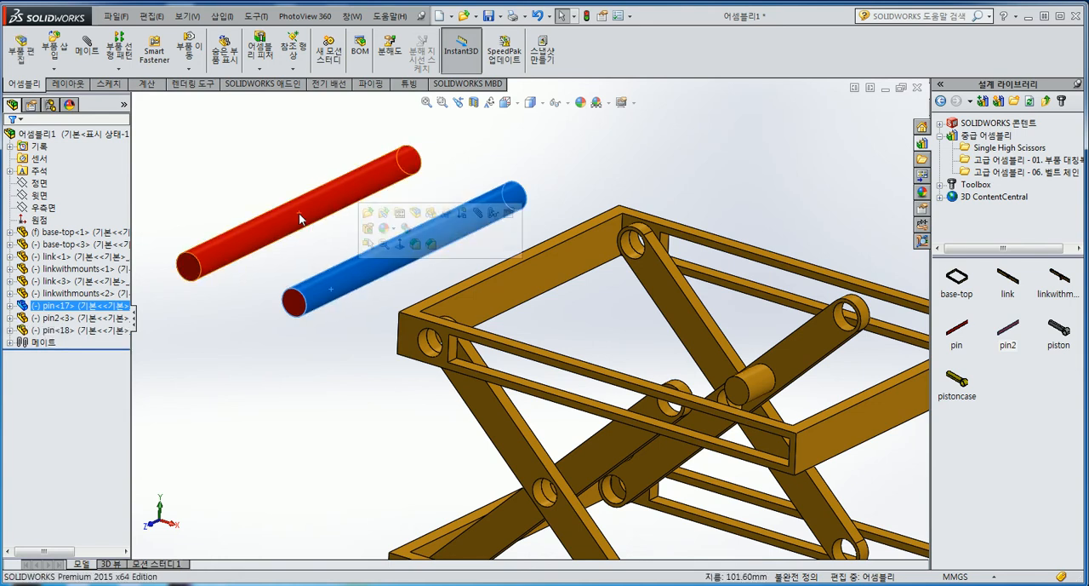
click(299, 252)
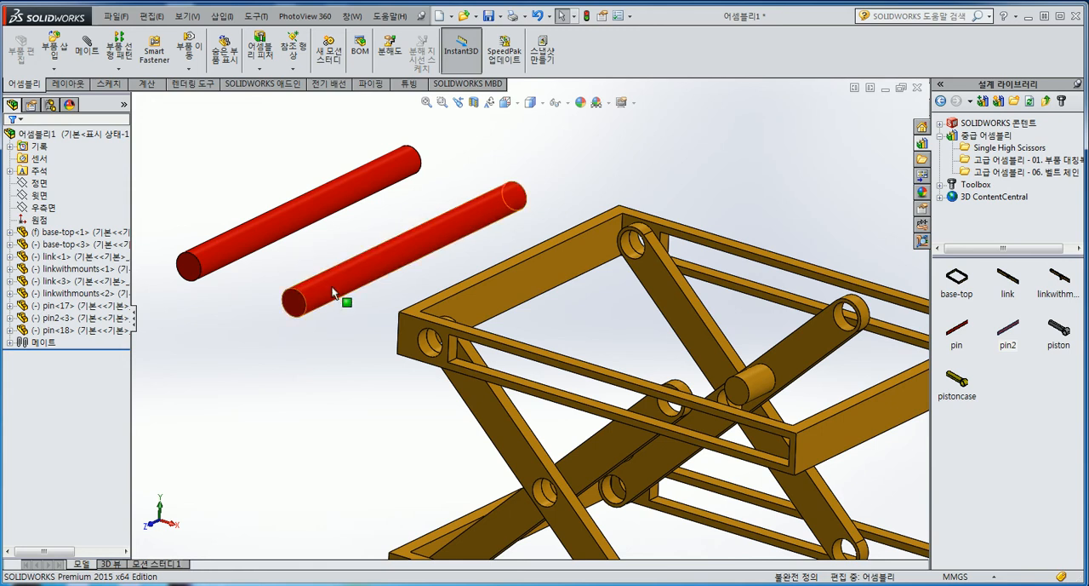
ctrl+drag(332, 292, 323, 349)
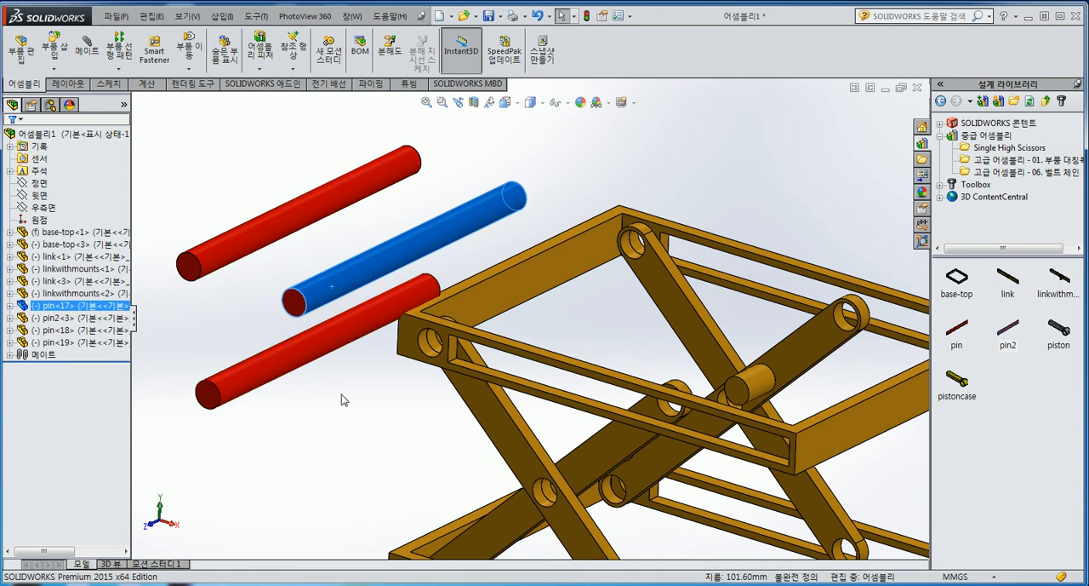
Add a concentric mate between the lowest of the three pins and the upper frame's front round hole
scroll(425, 315, down, 3)
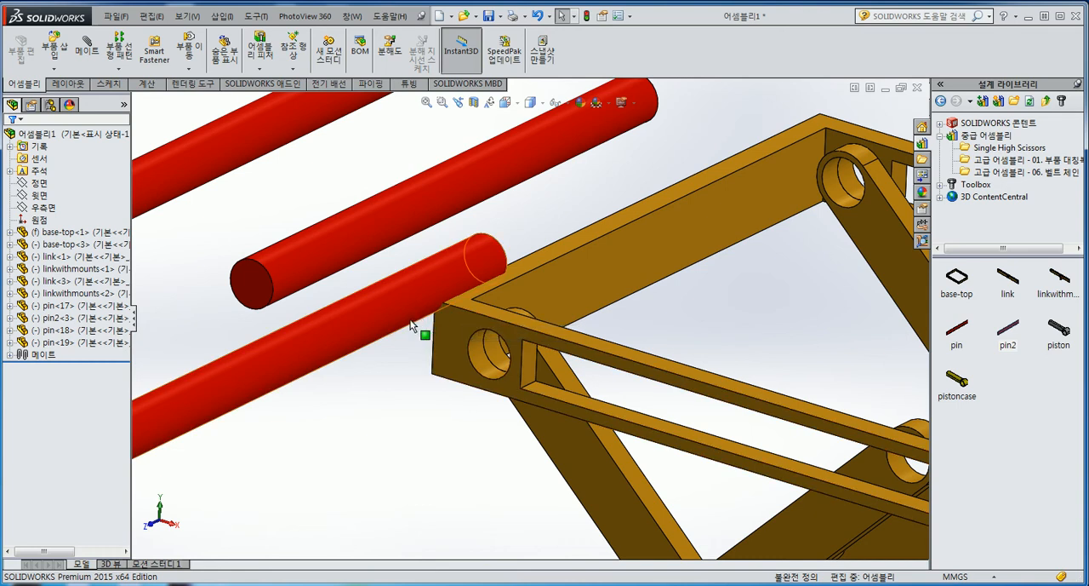
scroll(407, 338, up, 2)
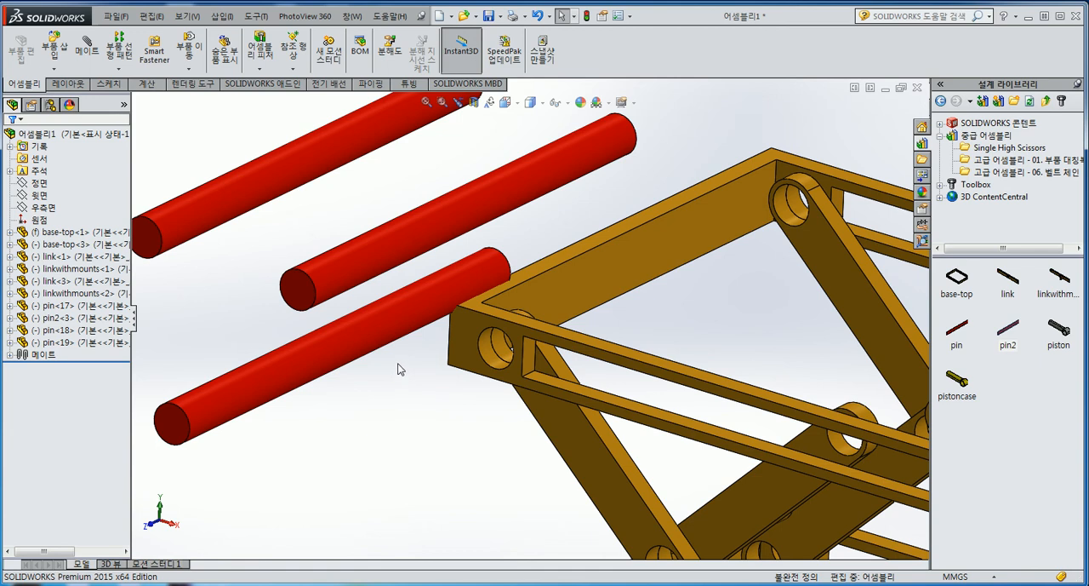
drag(397, 334, 493, 356)
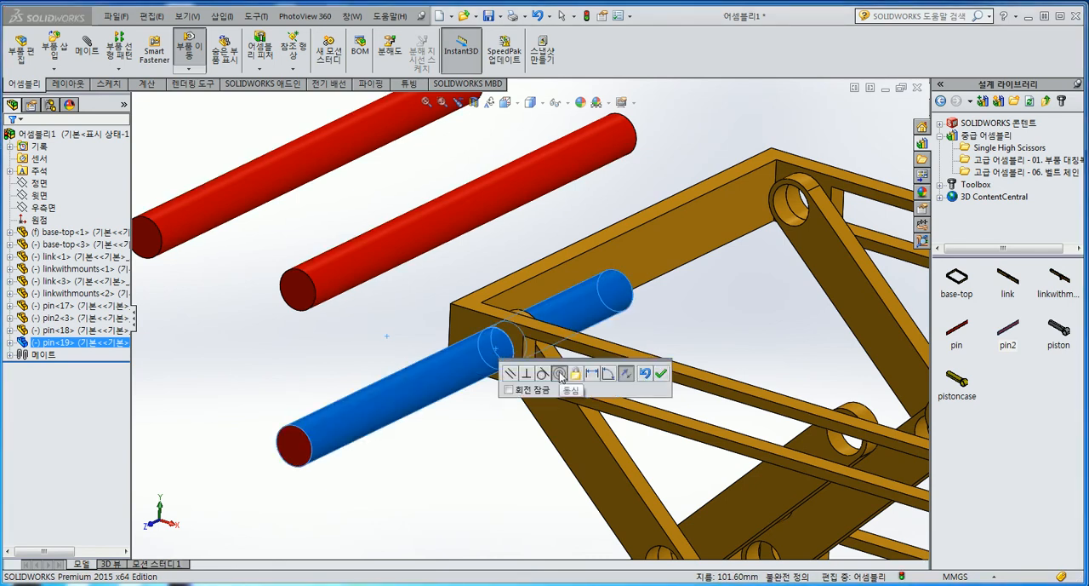
click(662, 374)
Move a second pin down beside the lower frame and mate it concentric with that frame's front round hole
scroll(647, 374, up, 5)
scroll(180, 193, down, 8)
drag(180, 187, 212, 439)
scroll(247, 498, down, 4)
click(264, 448)
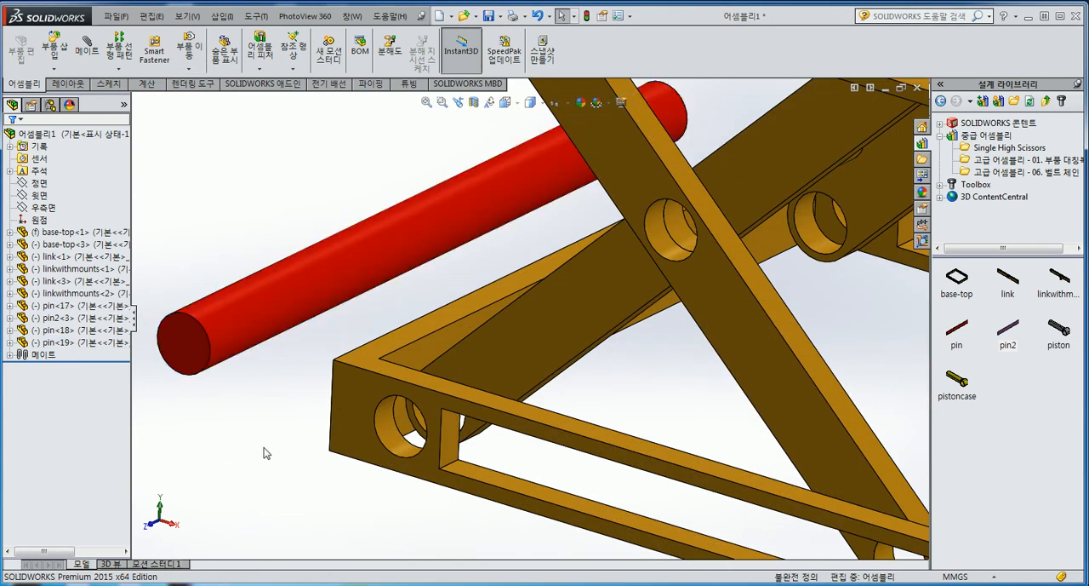
scroll(255, 413, up, 1)
scroll(279, 399, down, 1)
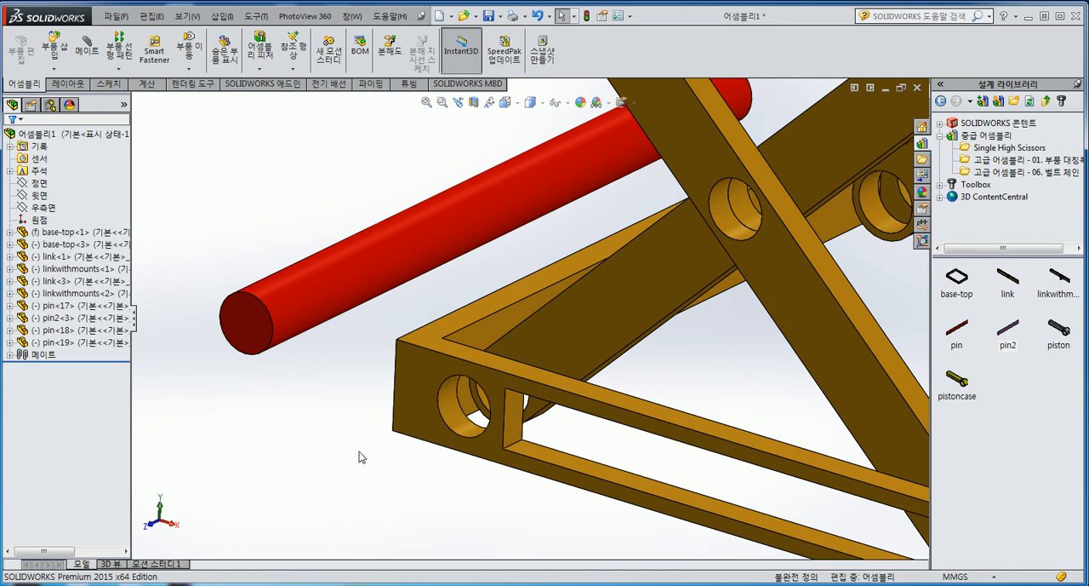
key(alt)
key(alt)
drag(311, 300, 463, 429)
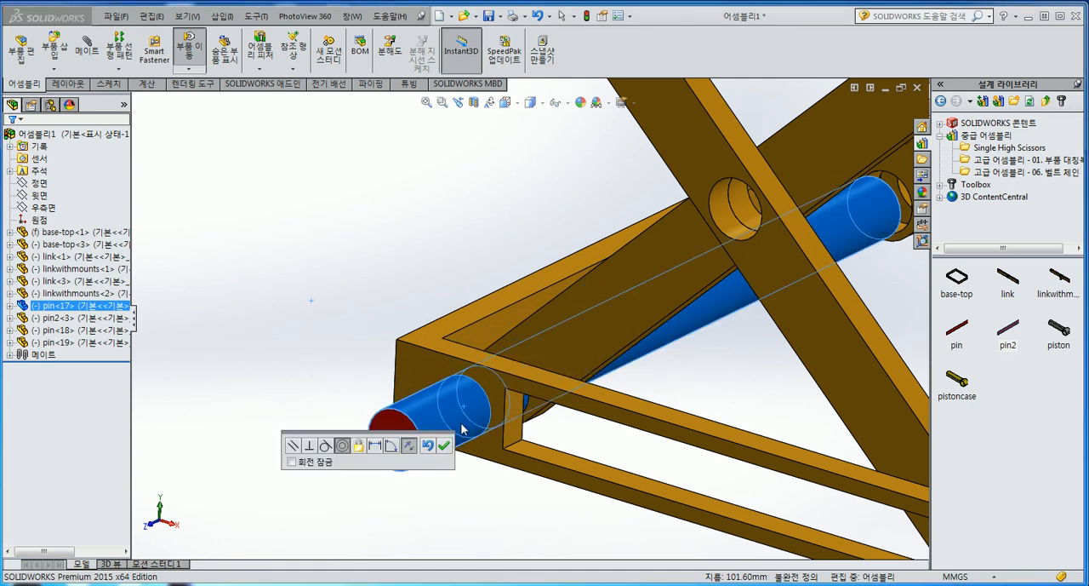
click(443, 445)
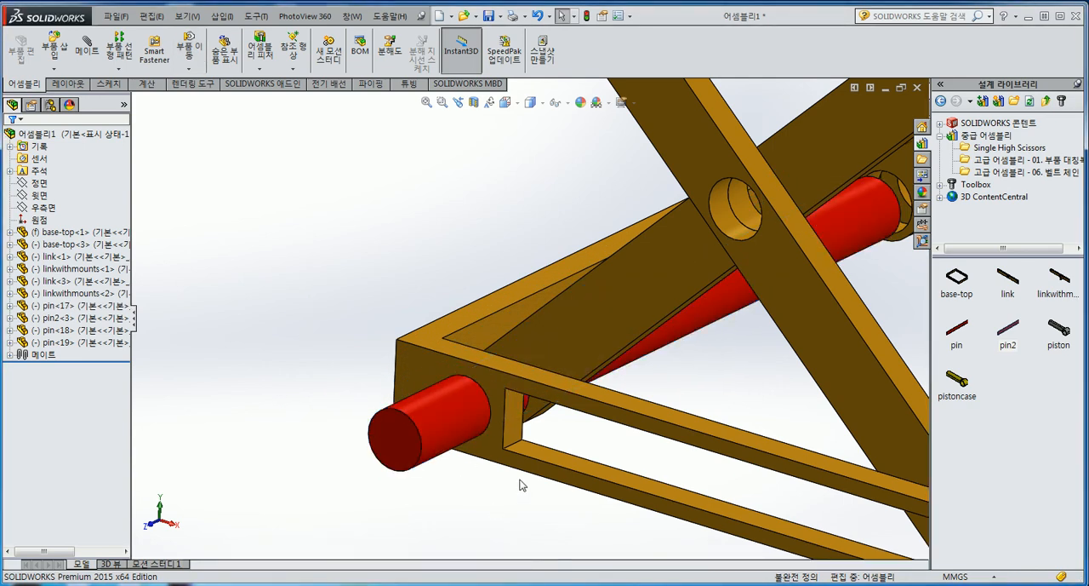
Mate the remaining loose pin concentric with the front linkwithmounts part's upper end hole at the upper frame's slot
scroll(497, 509, up, 5)
drag(372, 146, 810, 310)
scroll(720, 359, down, 3)
scroll(720, 364, up, 4)
scroll(630, 383, down, 4)
drag(740, 374, 442, 238)
click(424, 204)
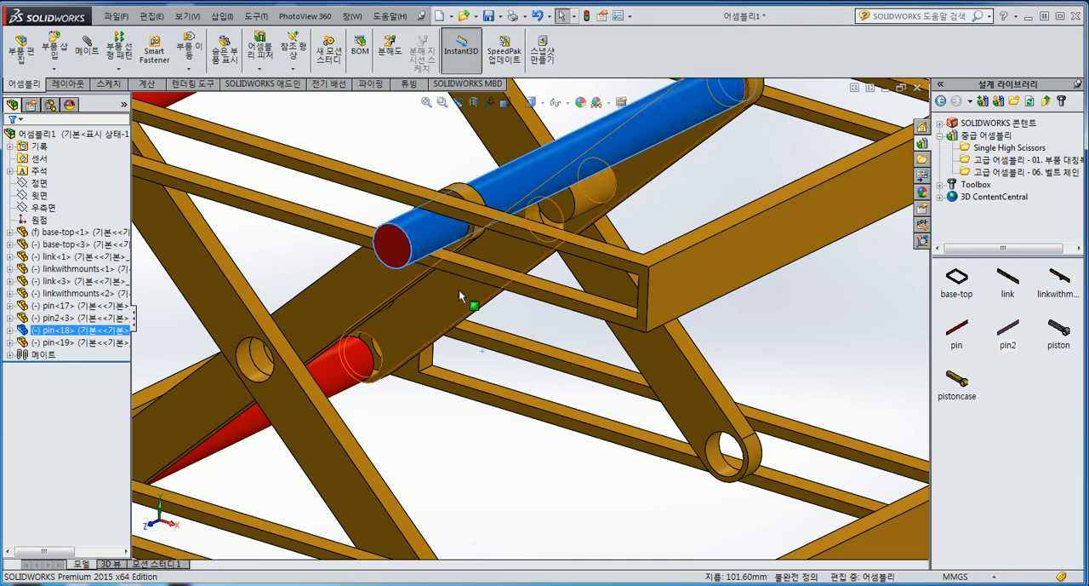
Copy the upper slot pin down to the lower frame and mate the copy concentric with the front link's lower end hole
scroll(444, 264, up, 2)
click(529, 449)
scroll(529, 449, up, 3)
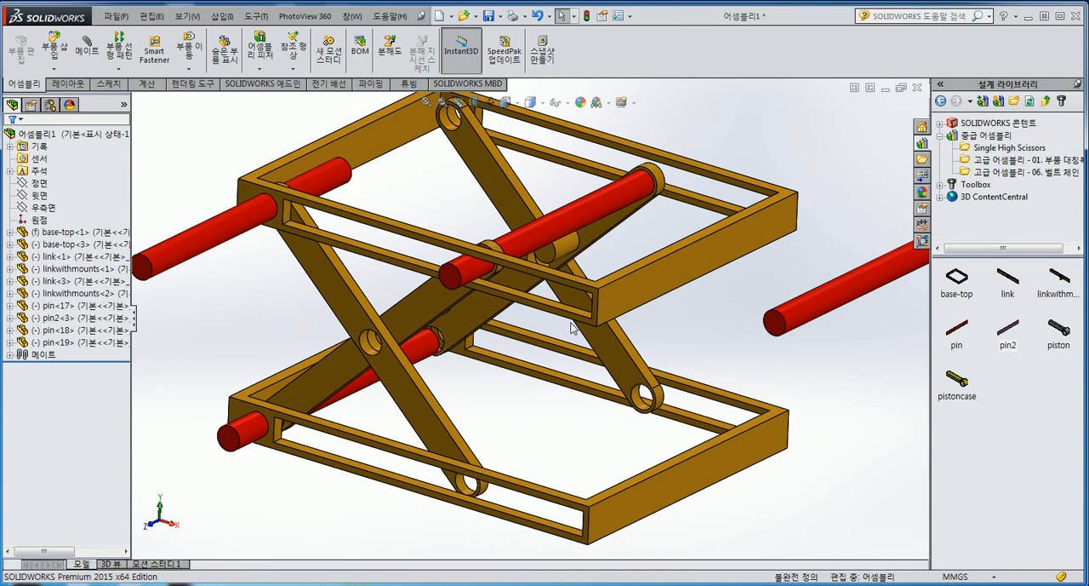
ctrl+drag(523, 247, 588, 451)
scroll(579, 462, down, 5)
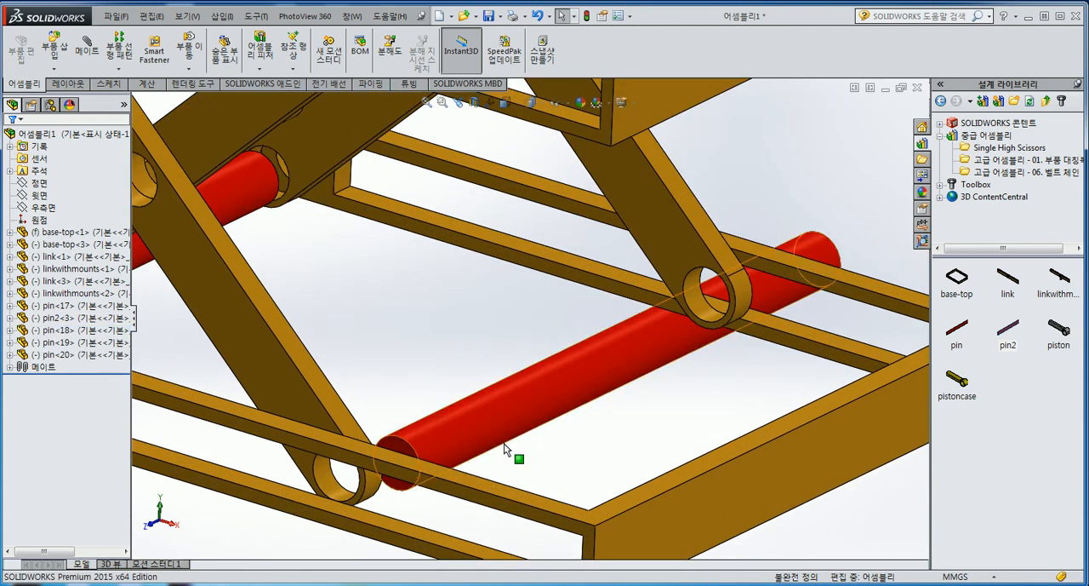
drag(506, 447, 339, 494)
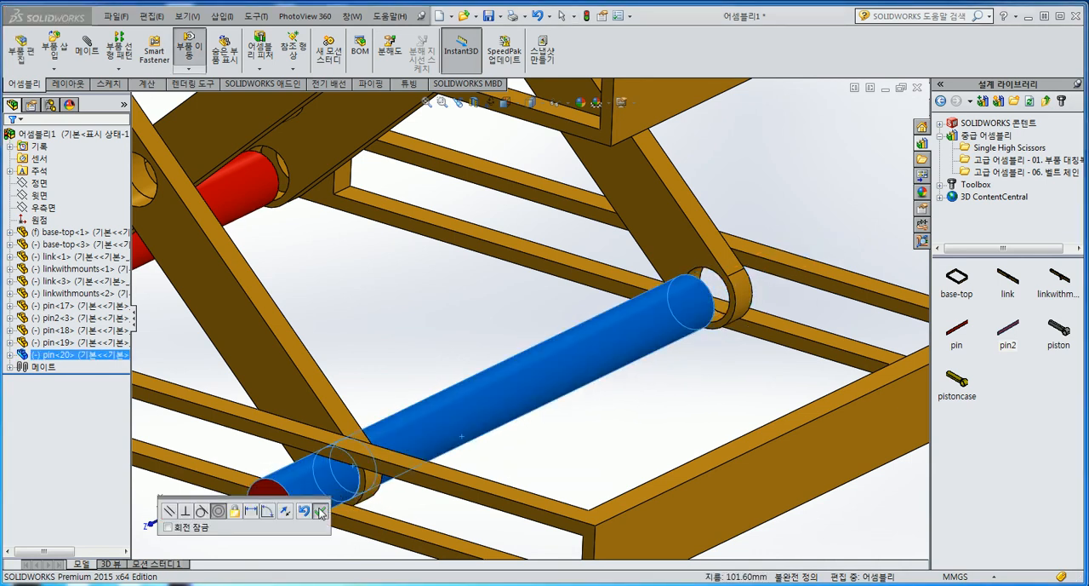
click(320, 511)
Mate pin2 concentric with the front link's center hole where the scissor arms cross
scroll(528, 319, up, 6)
scroll(596, 208, down, 2)
drag(743, 274, 315, 308)
scroll(384, 348, down, 4)
scroll(312, 303, up, 3)
scroll(313, 302, up, 1)
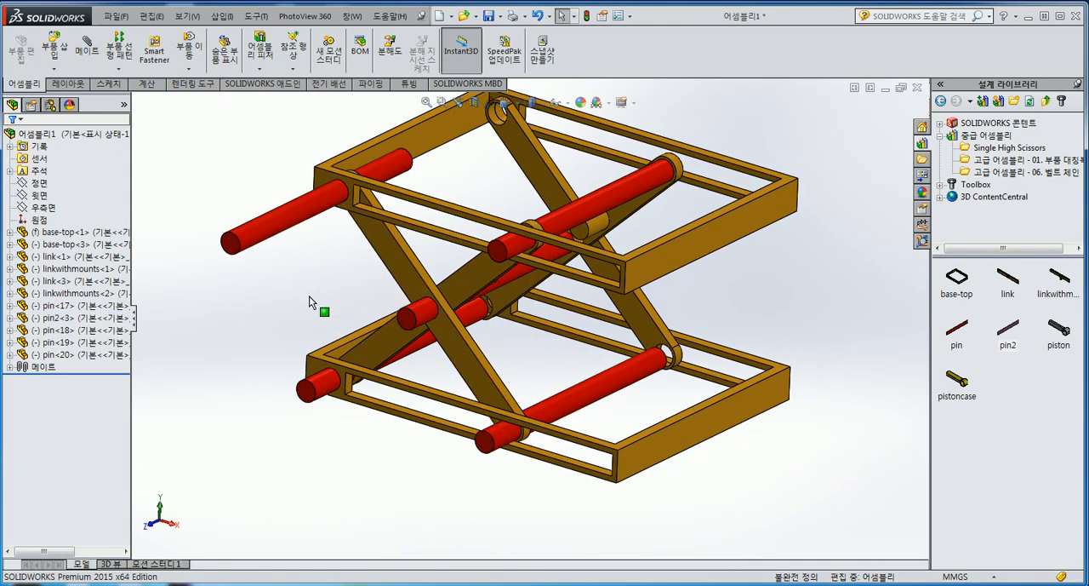
click(312, 302)
Use multiple mate mode to make the front end faces of the four corner pins coincident with the upper frame's front face
scroll(312, 303, down, 1)
drag(278, 229, 347, 194)
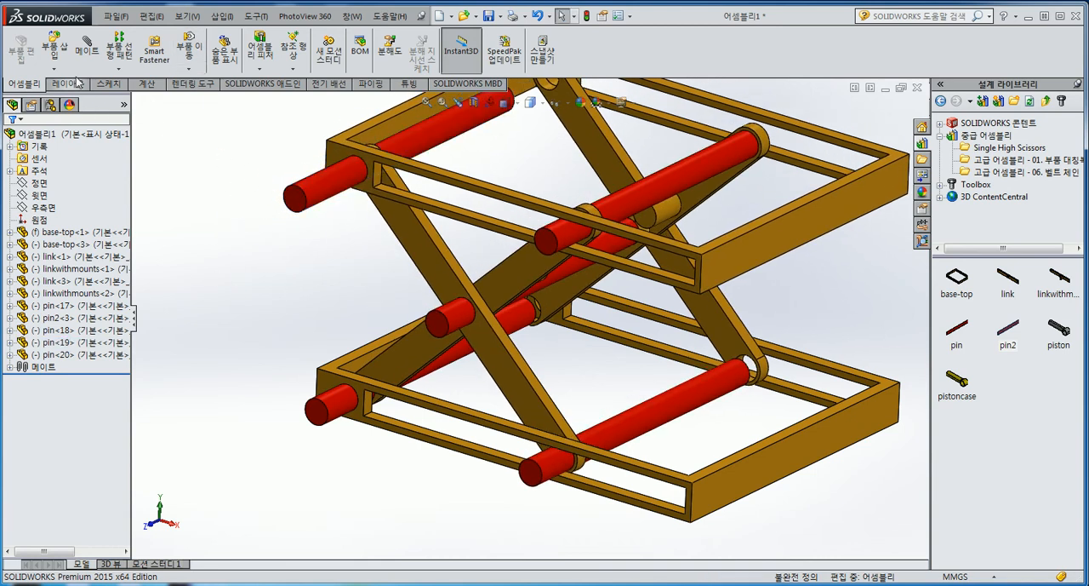
click(87, 47)
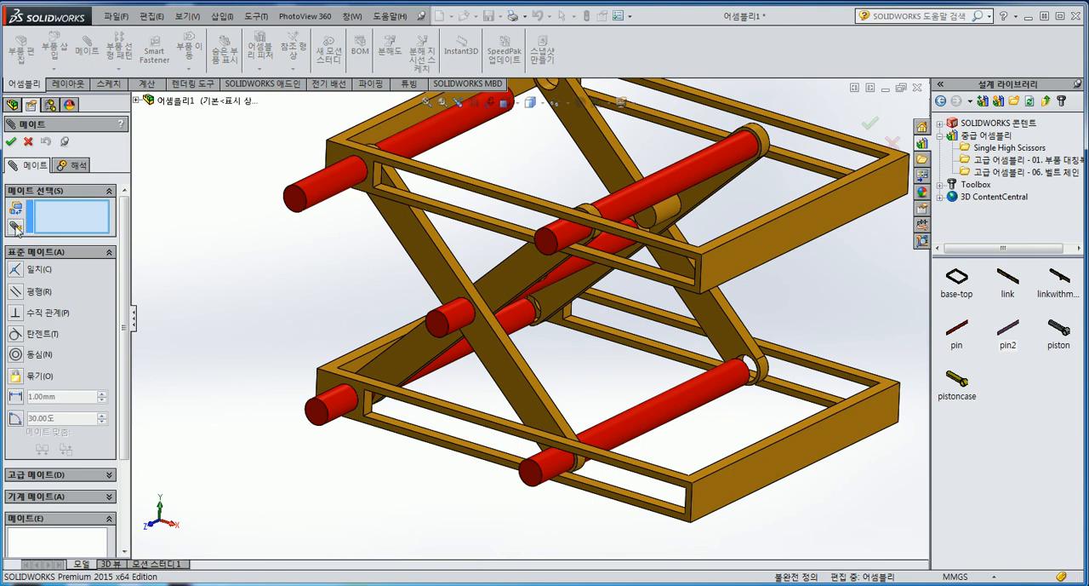
click(15, 227)
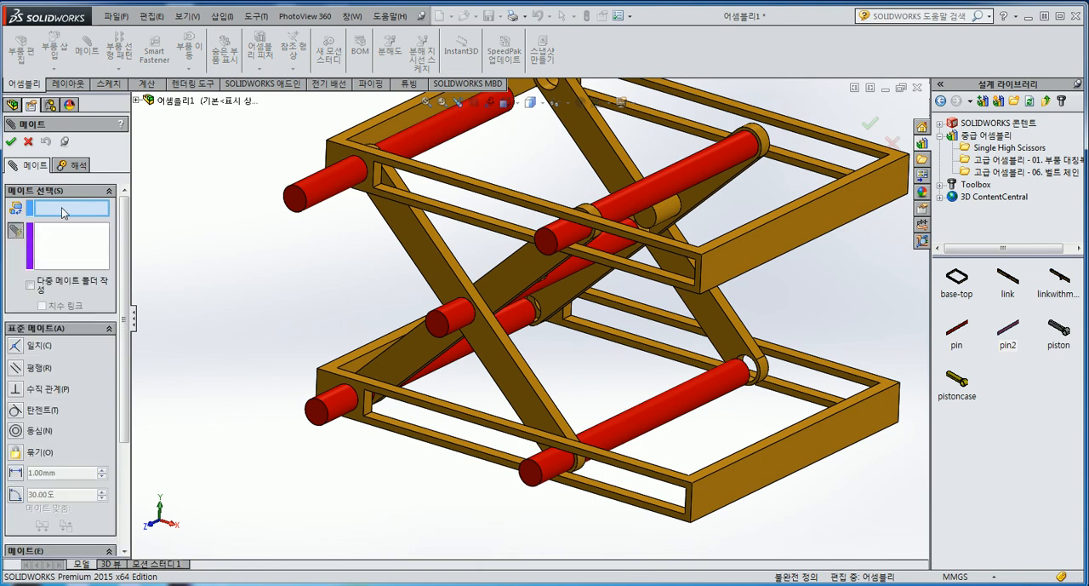
scroll(339, 161, down, 3)
click(349, 151)
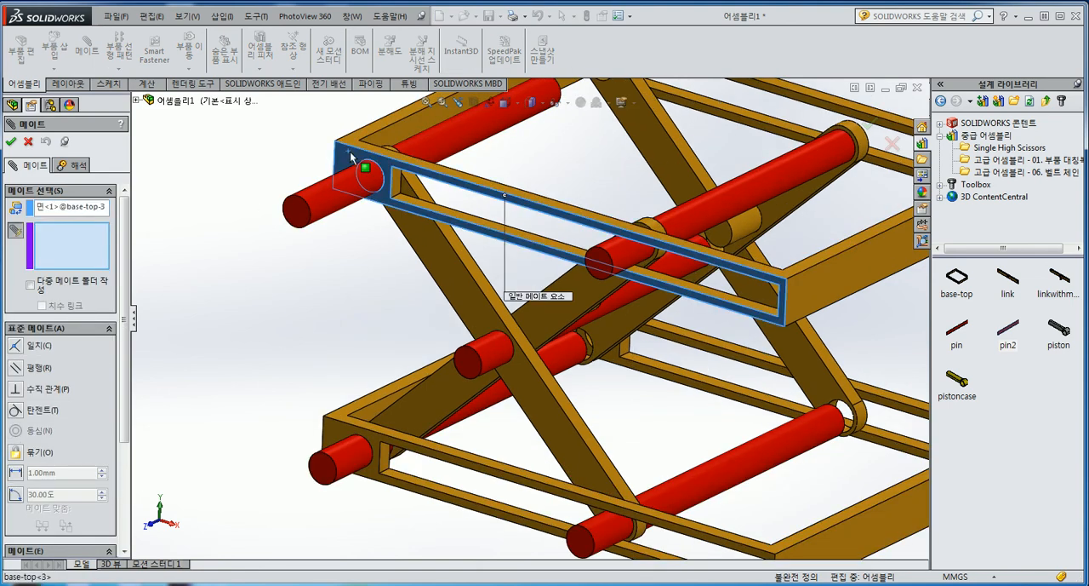
click(297, 212)
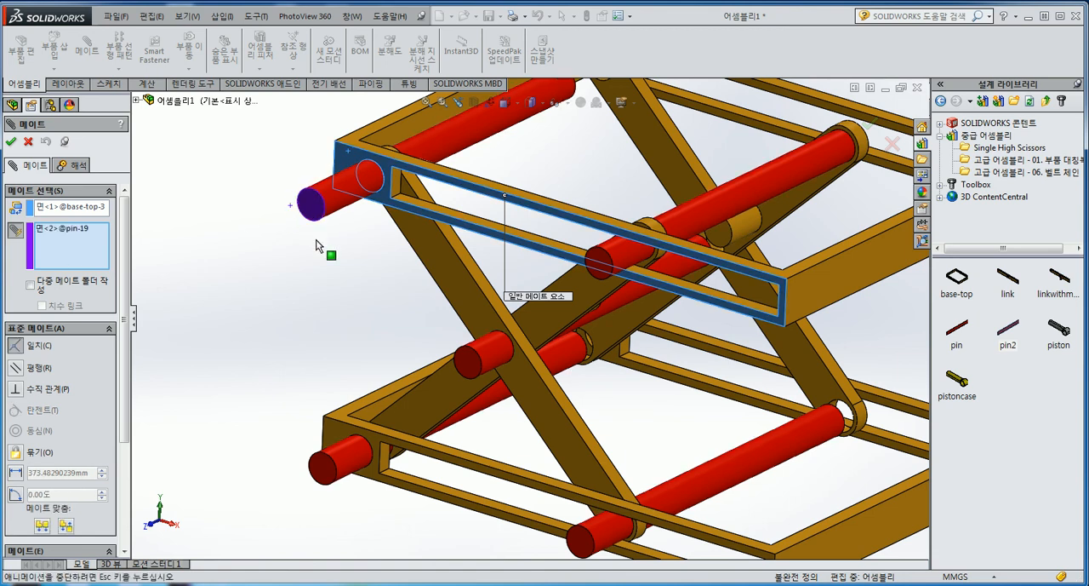
click(320, 470)
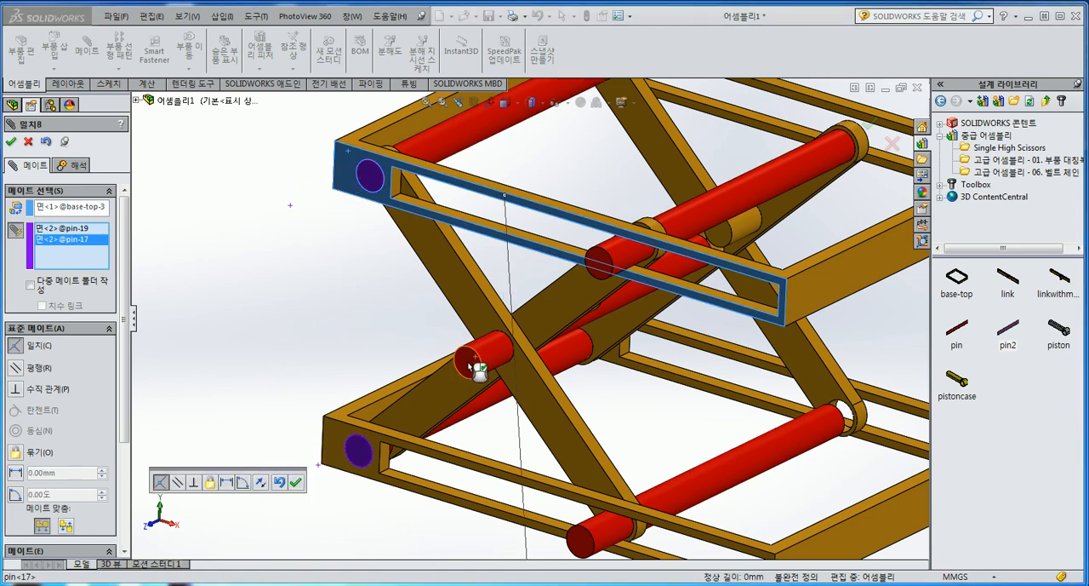
click(600, 266)
click(584, 542)
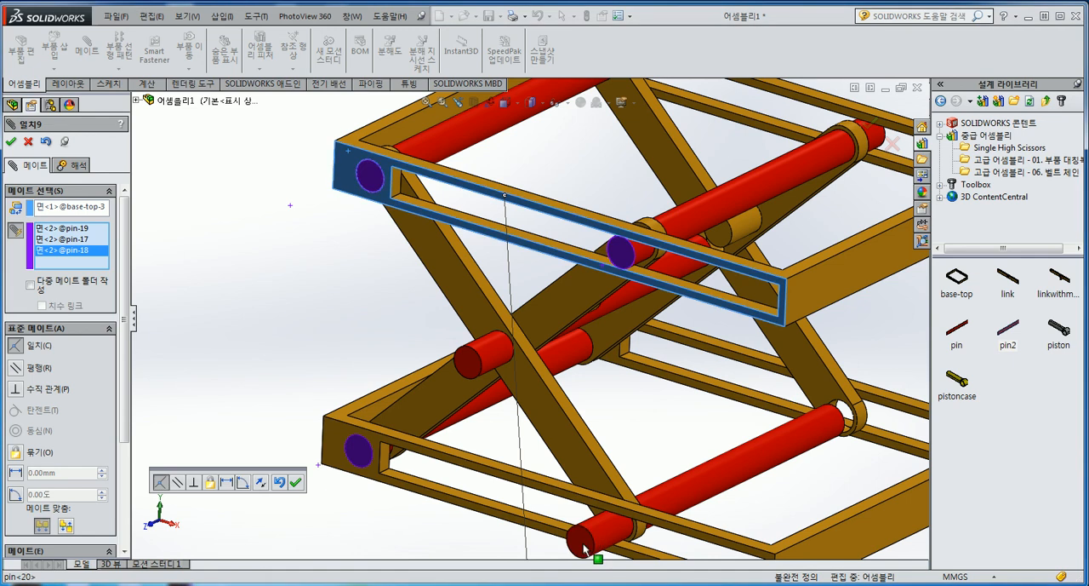
click(296, 483)
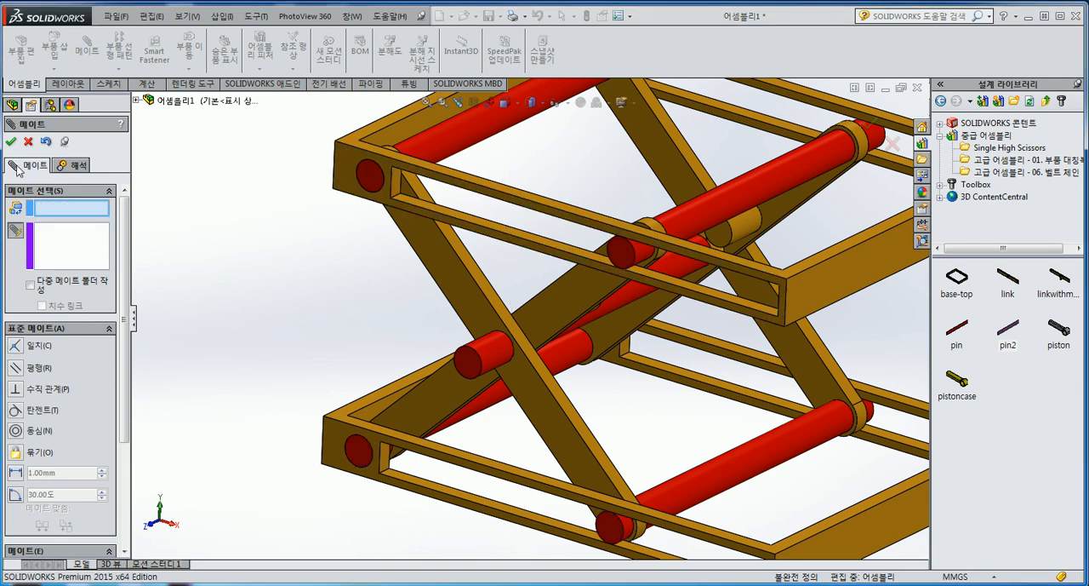
Turn off multiple mate mode and add a coincident mate between pin2's end face and the front link's outer face
click(14, 231)
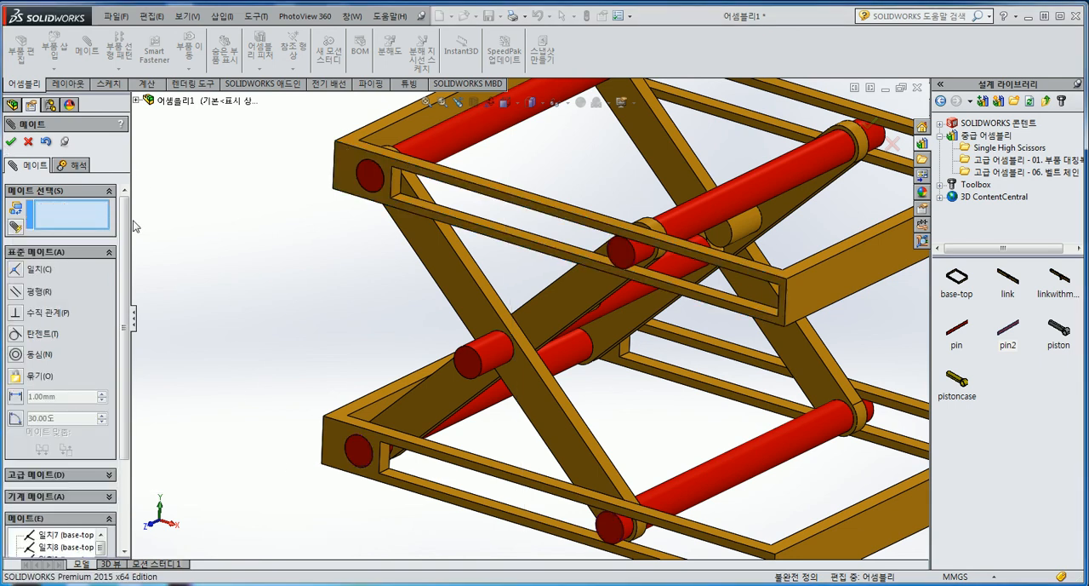
click(466, 365)
click(473, 296)
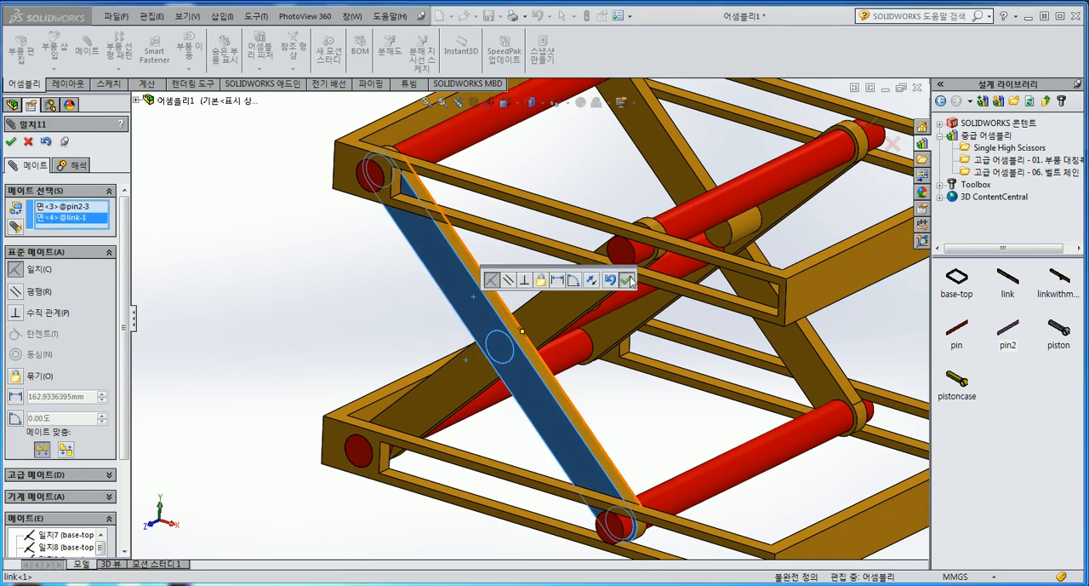
click(626, 279)
scroll(557, 291, up, 3)
scroll(661, 326, up, 1)
scroll(666, 328, down, 1)
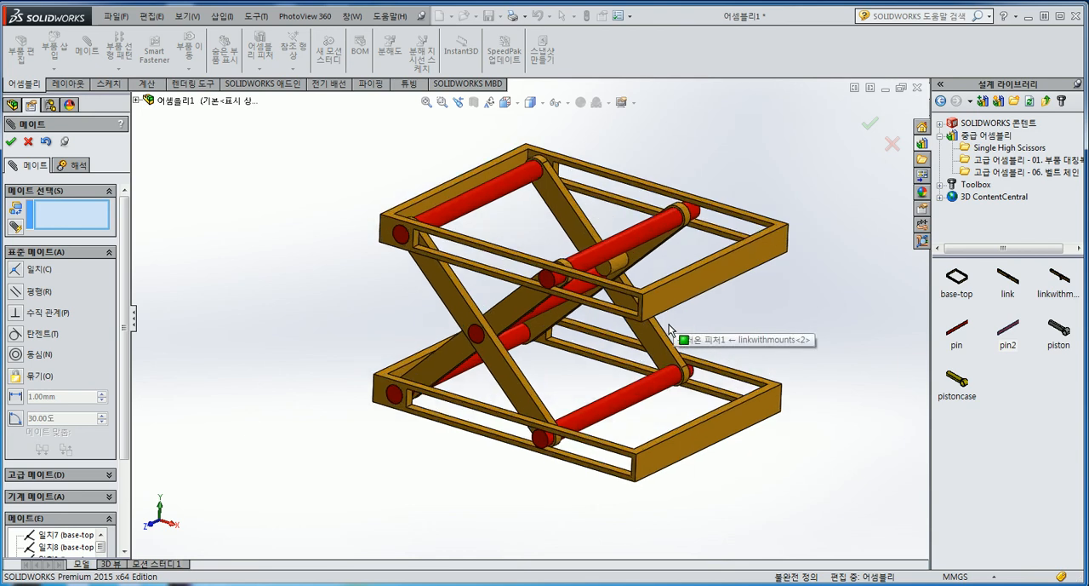
click(11, 142)
Test the pinned scissor lift's motion by moving the upper frame
scroll(697, 310, down, 1)
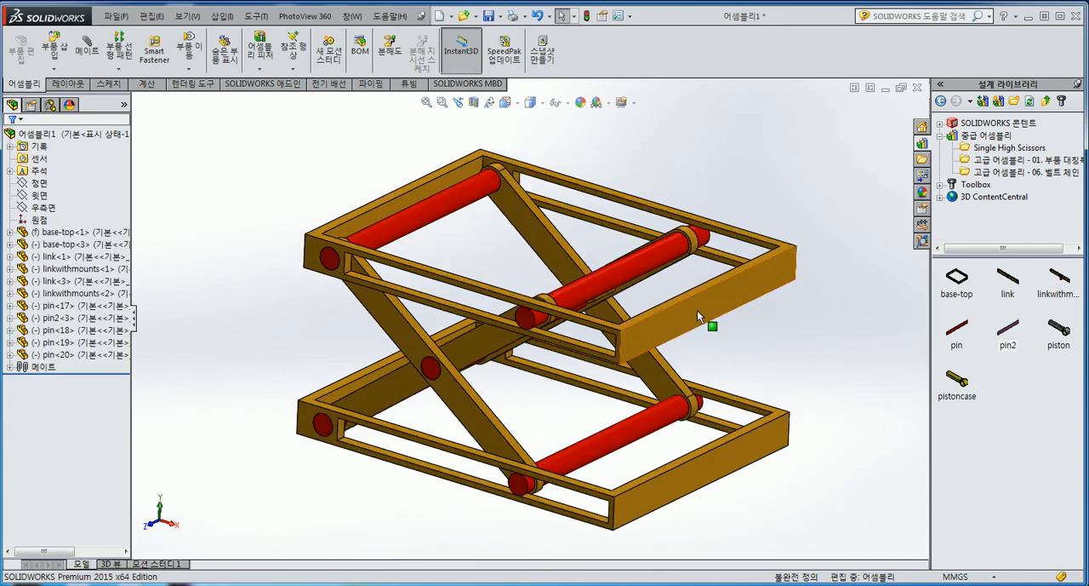
drag(697, 310, 767, 346)
click(760, 312)
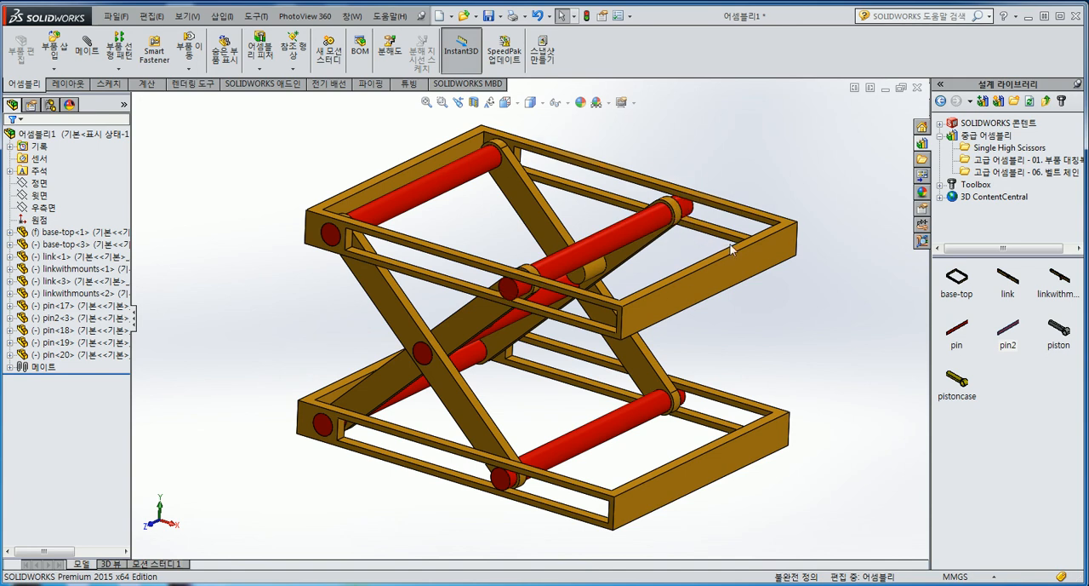
right_click(745, 270)
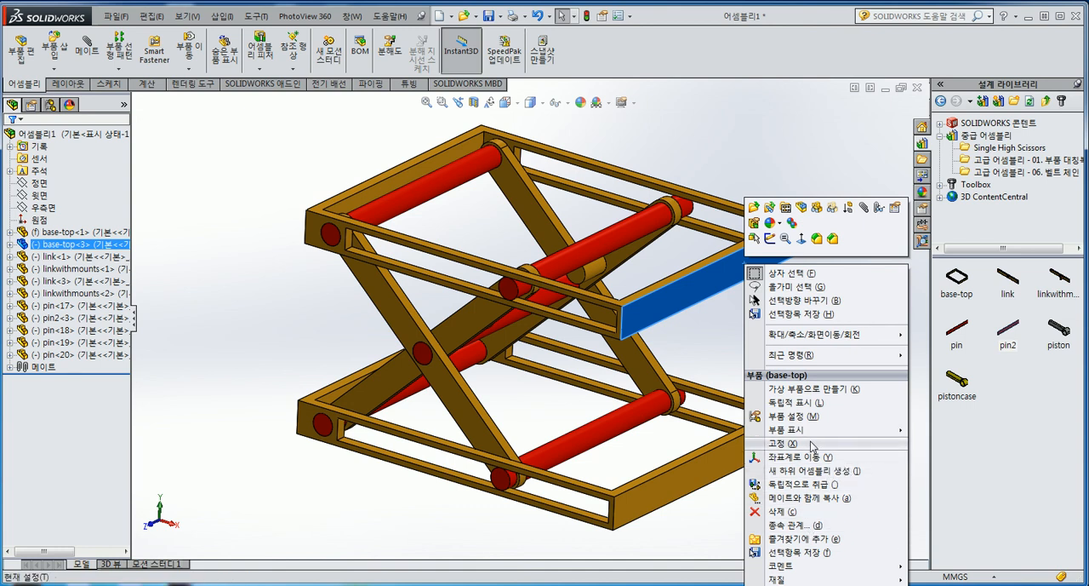
click(713, 355)
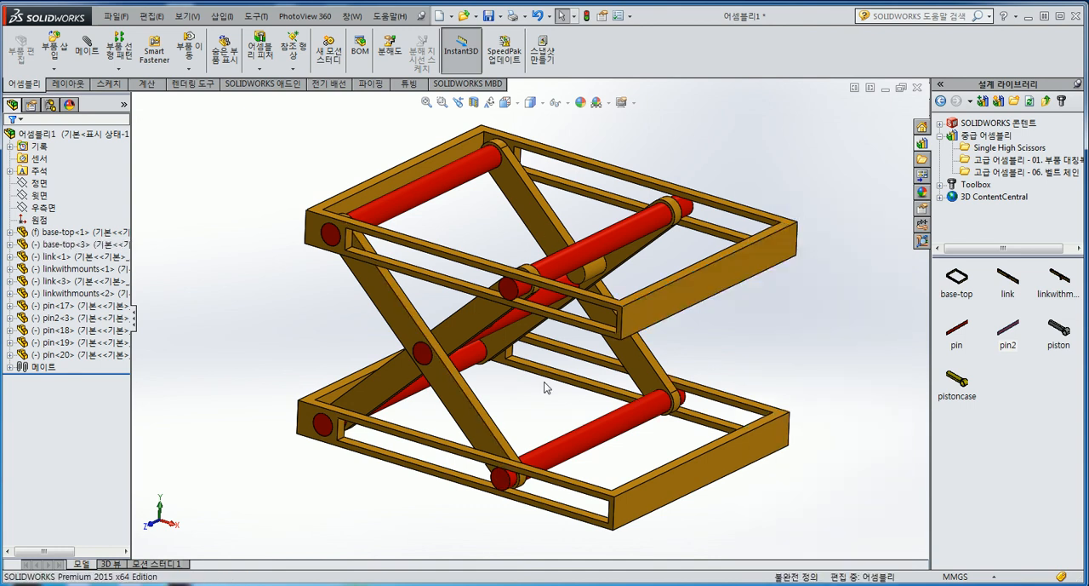
right_click(647, 296)
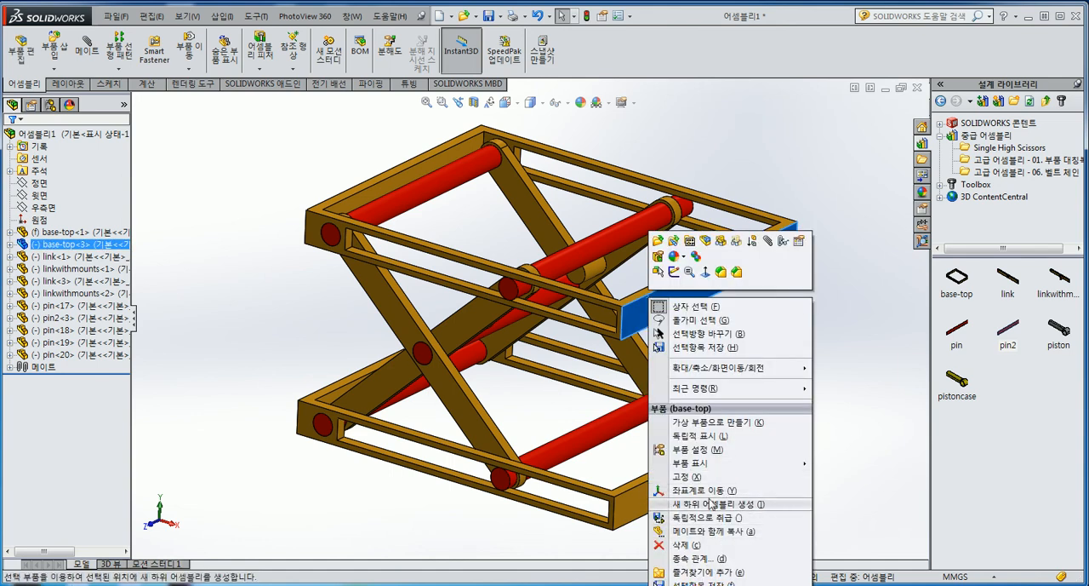
click(876, 475)
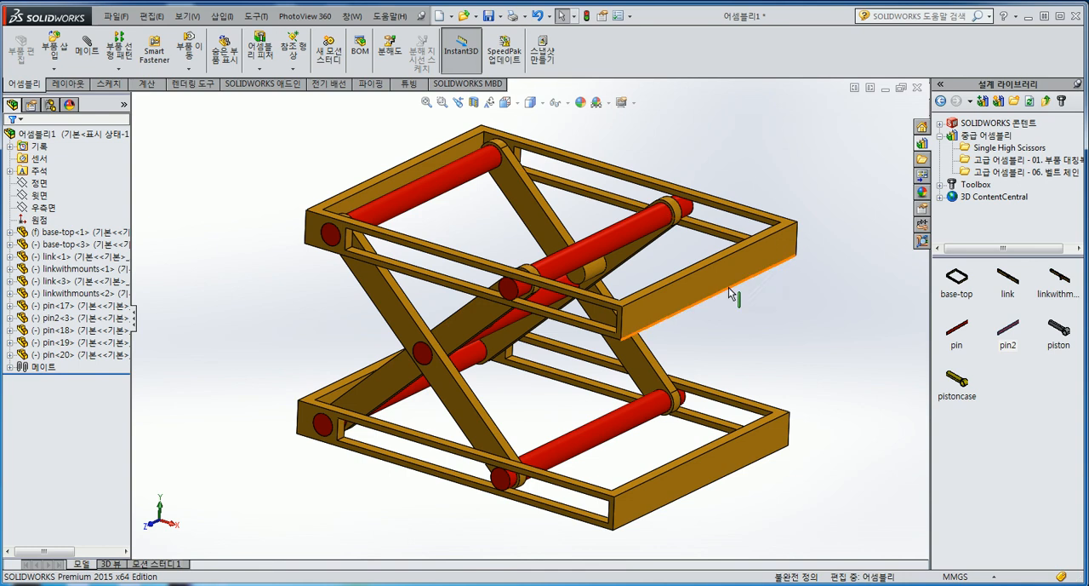
Hide the upper base-top frame to expose the links and pins beneath it
scroll(747, 320, up, 1)
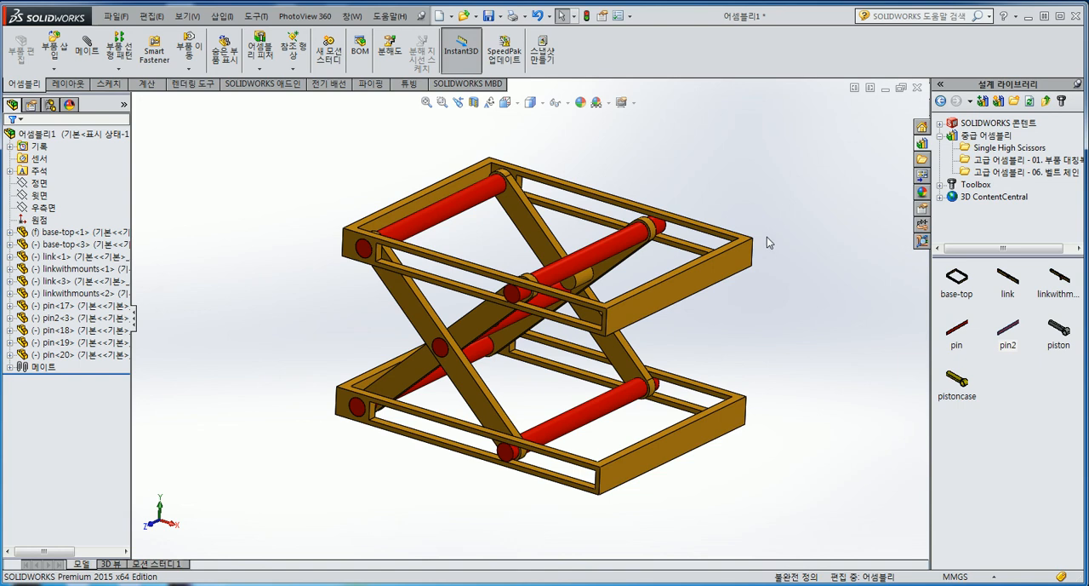
scroll(767, 236, down, 1)
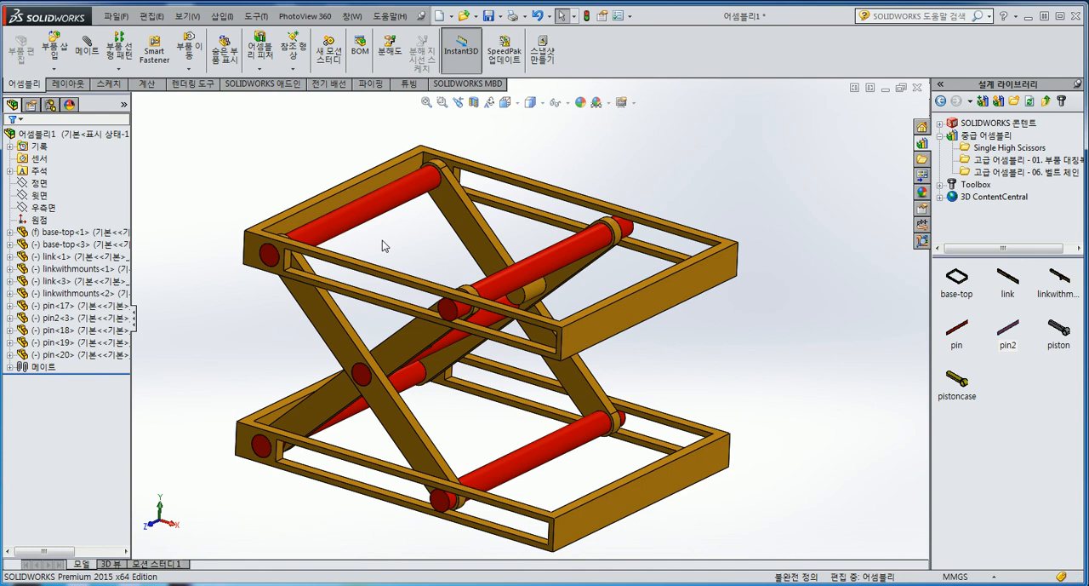
right_click(690, 295)
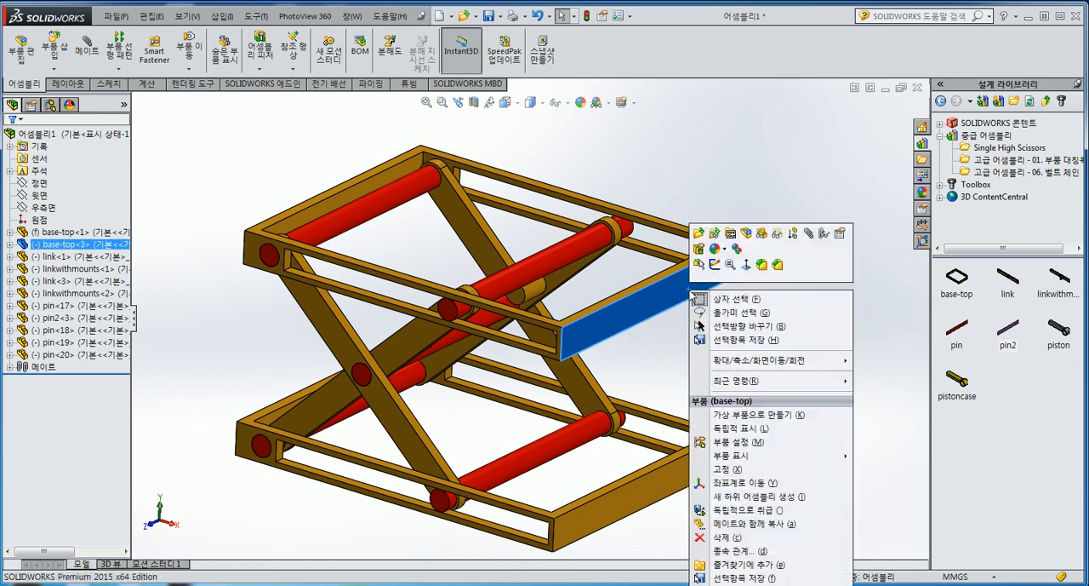
click(762, 234)
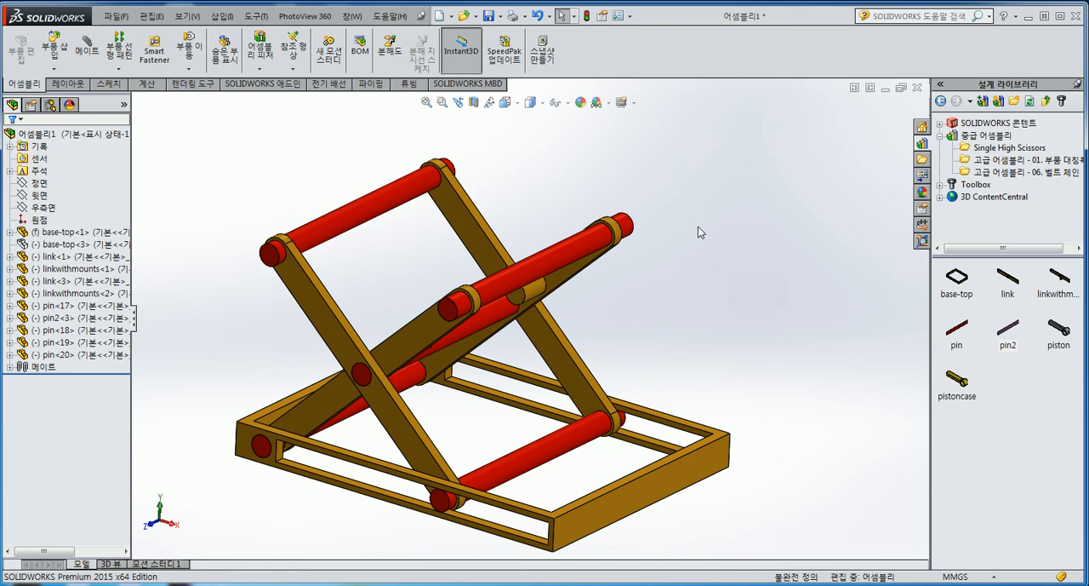
middle_drag(698, 225, 692, 256)
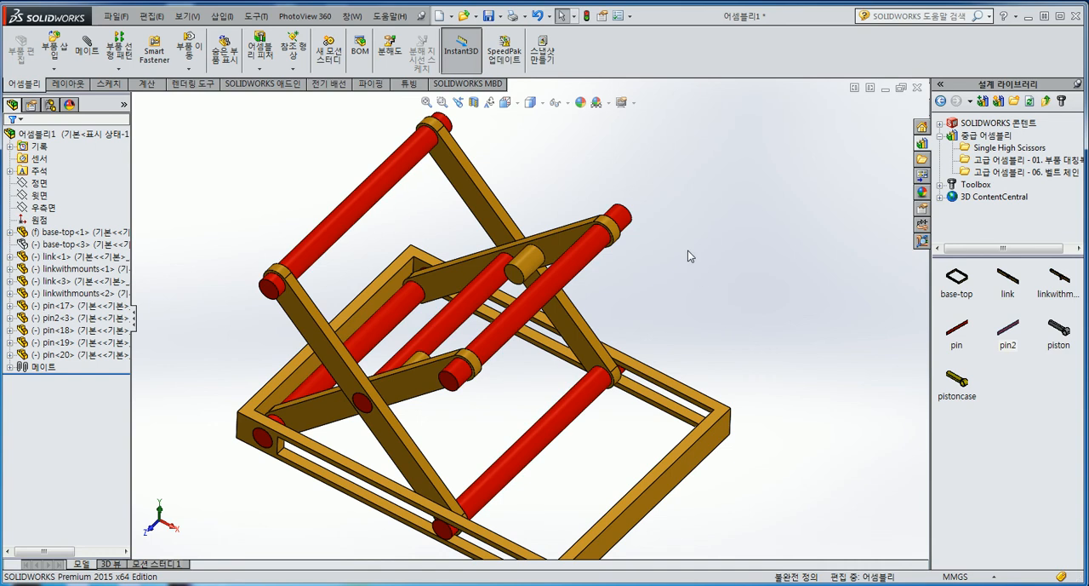
Show the hidden upper base-top frame again
right_click(42, 245)
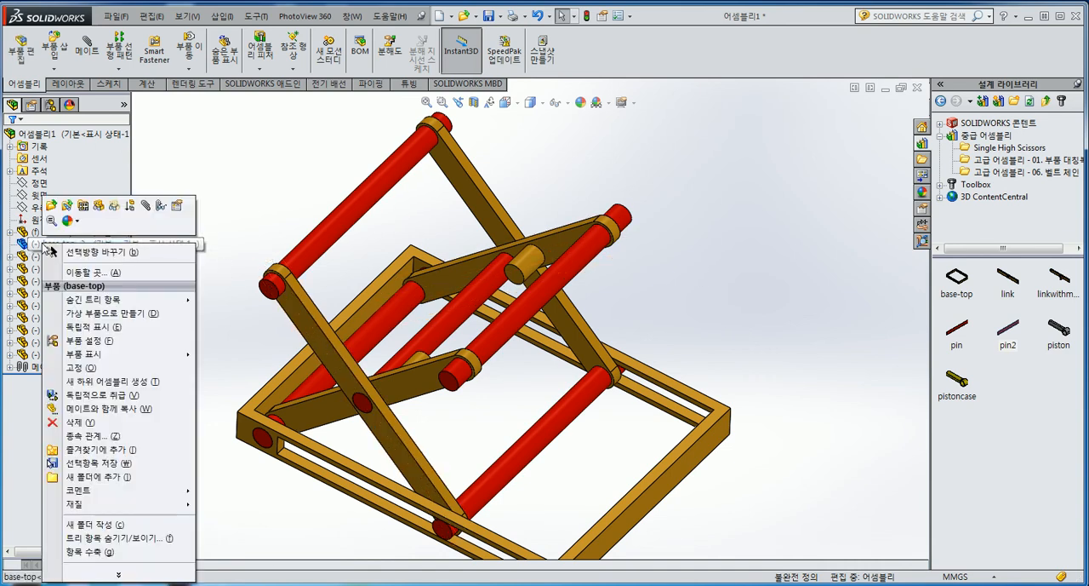
click(99, 207)
click(224, 216)
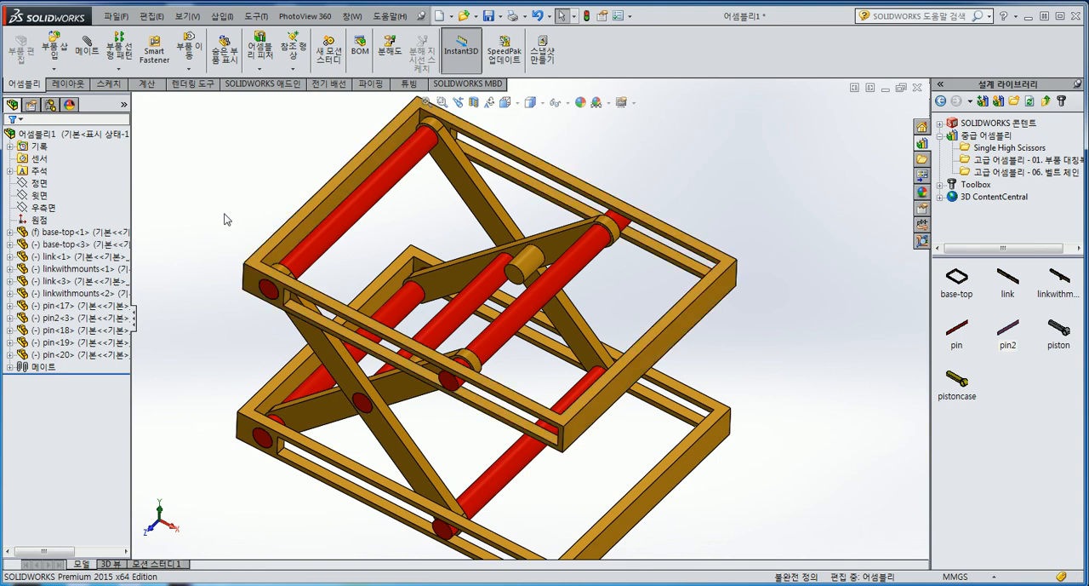
middle_drag(215, 327, 214, 281)
scroll(213, 281, up, 1)
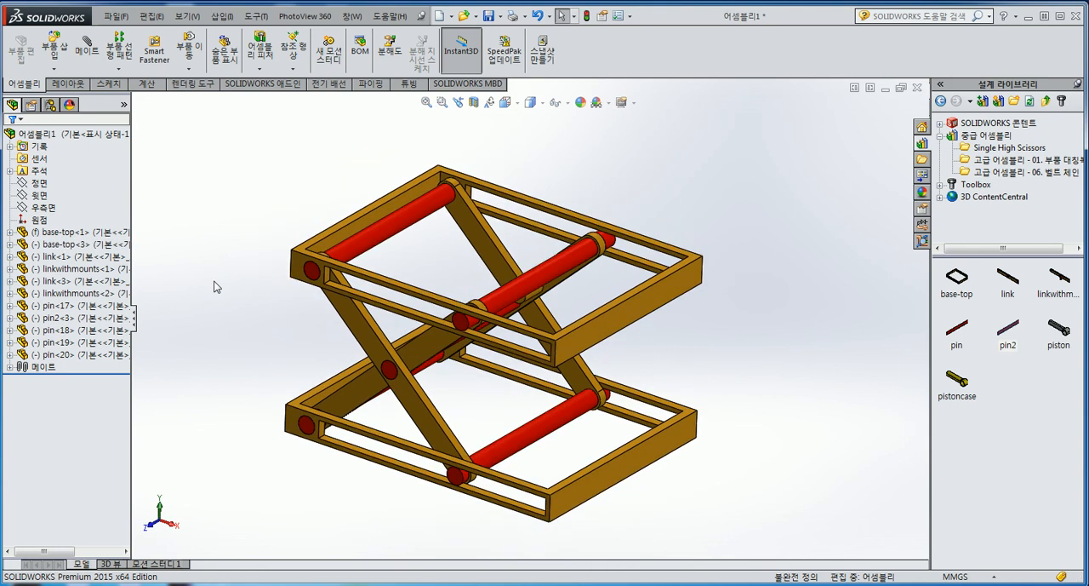
right_click(92, 244)
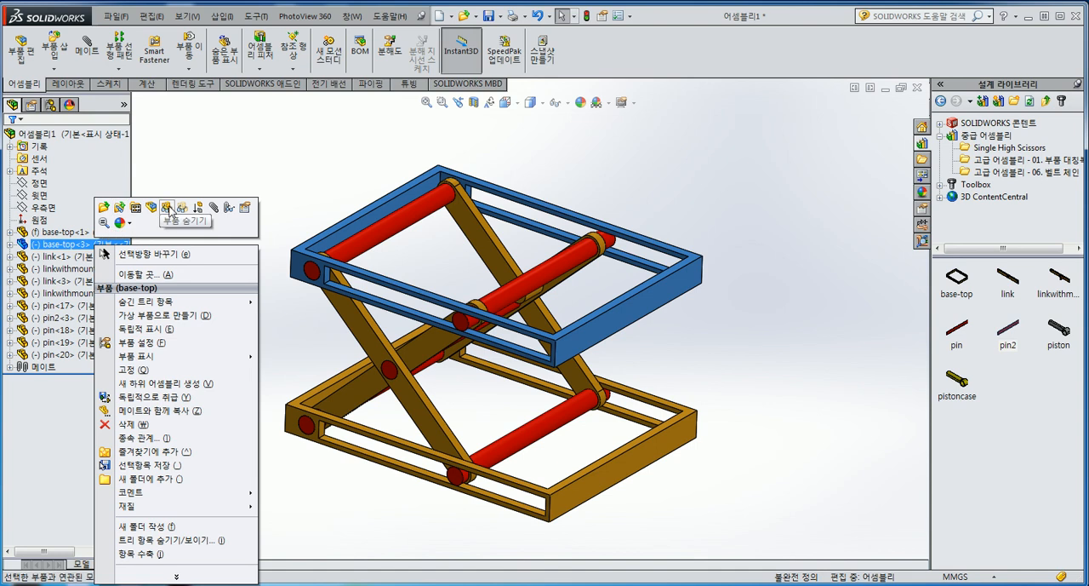
click(188, 177)
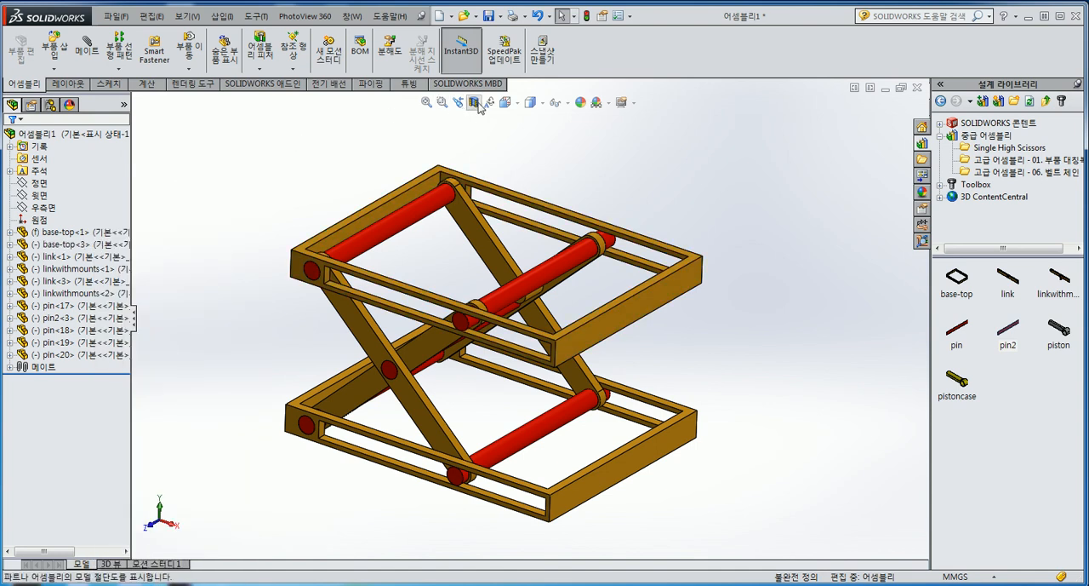
Section the assembly parallel to the front plane at a -705 mm offset to inspect the interior, and turn the section view off
click(475, 102)
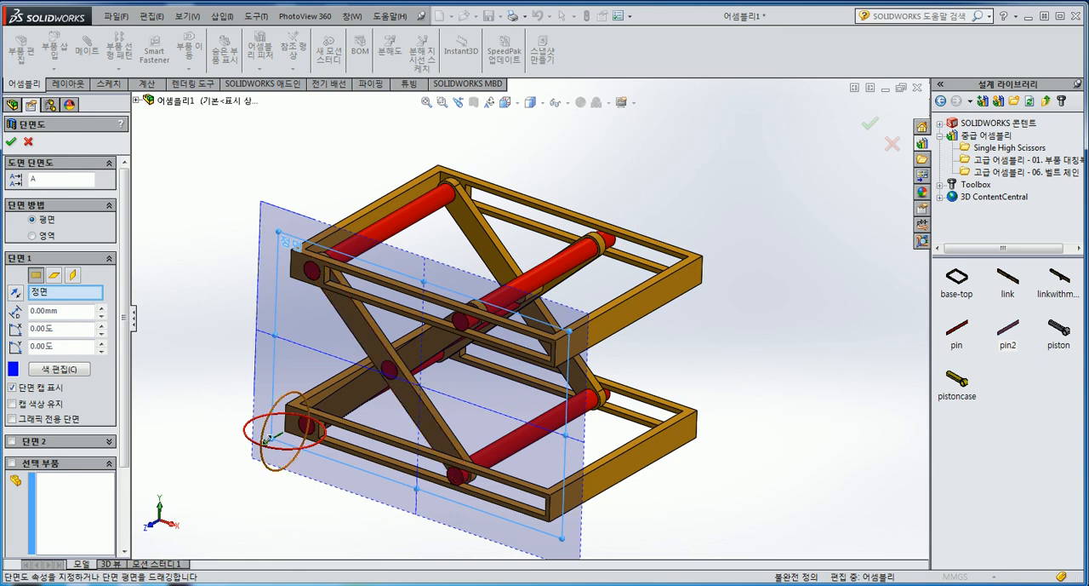
drag(270, 448, 355, 409)
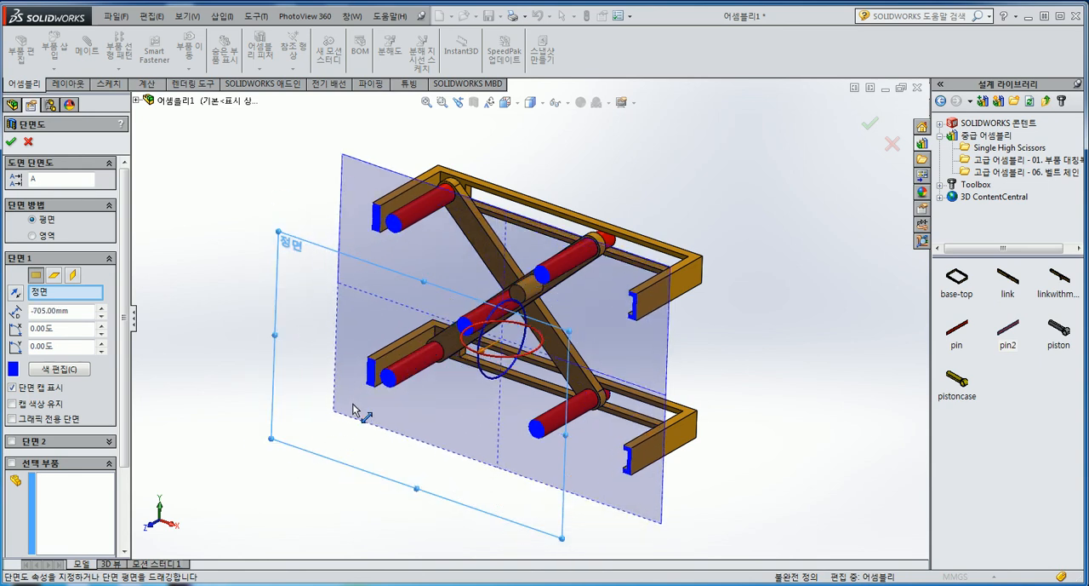
key(Escape)
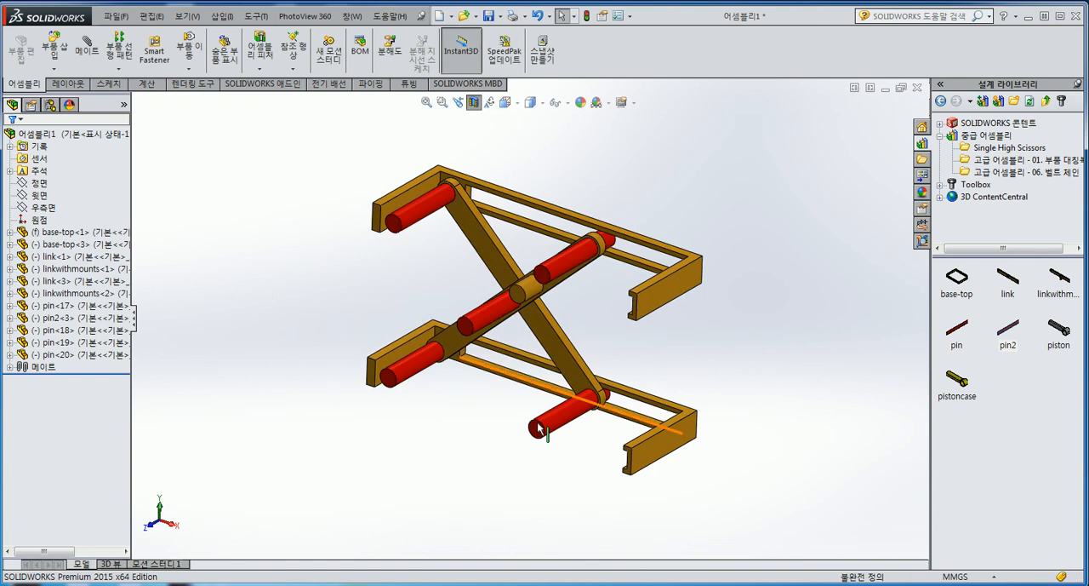
scroll(600, 341, down, 2)
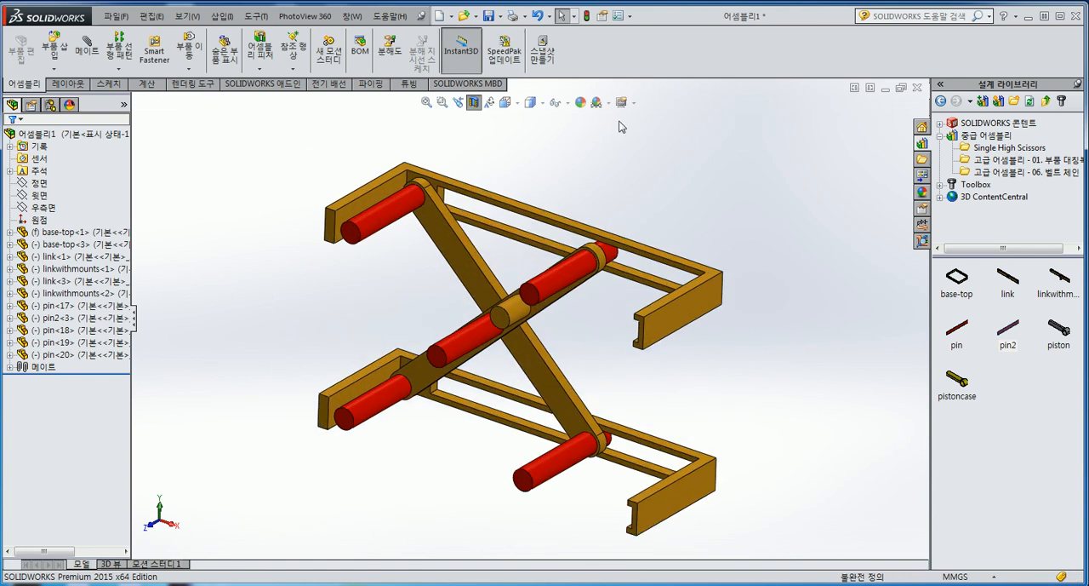
click(475, 103)
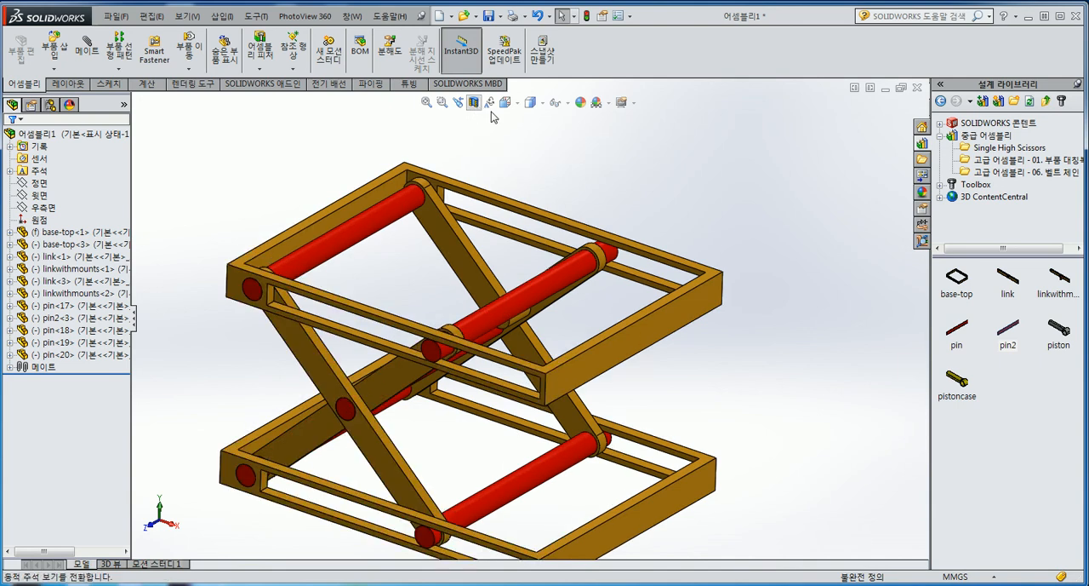
ctrl+middle_drag(462, 468, 477, 434)
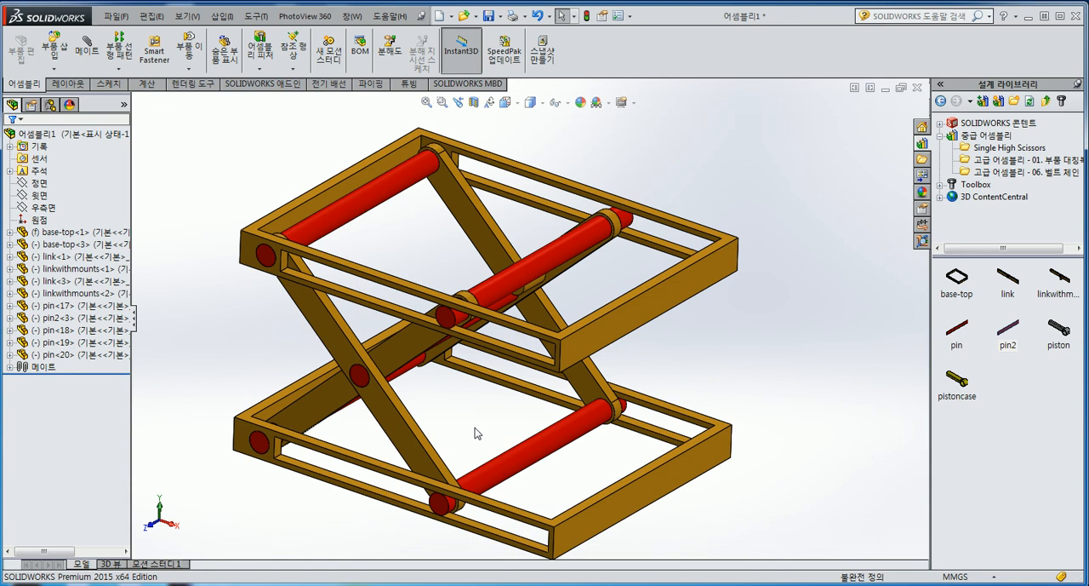
click(260, 71)
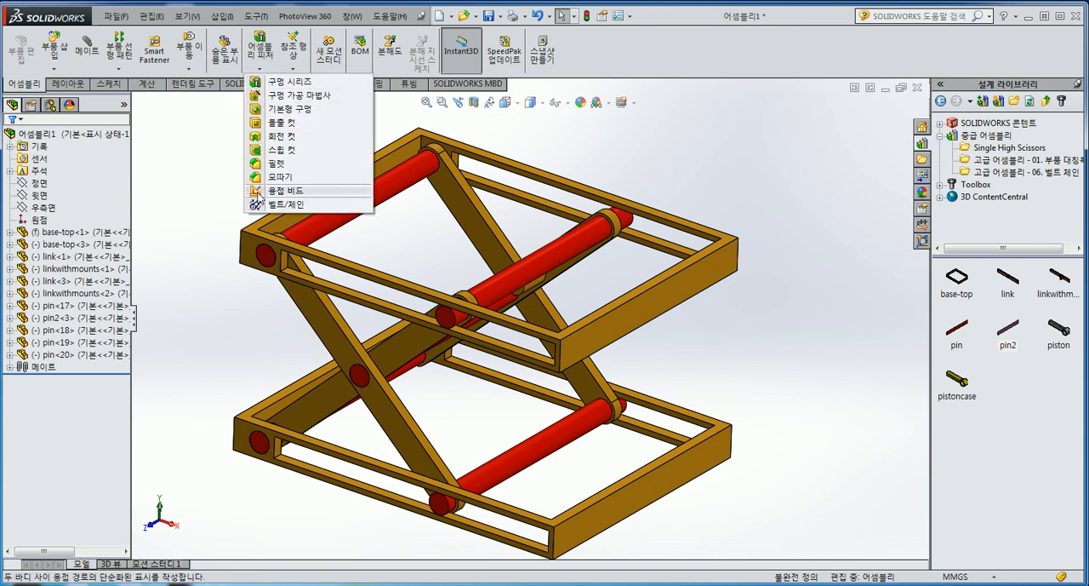
click(216, 193)
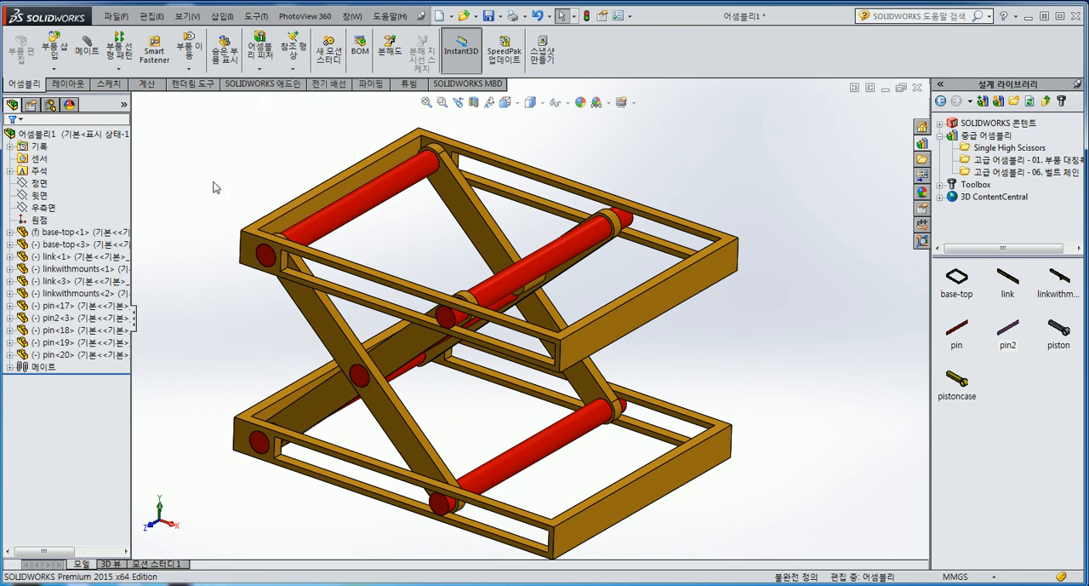